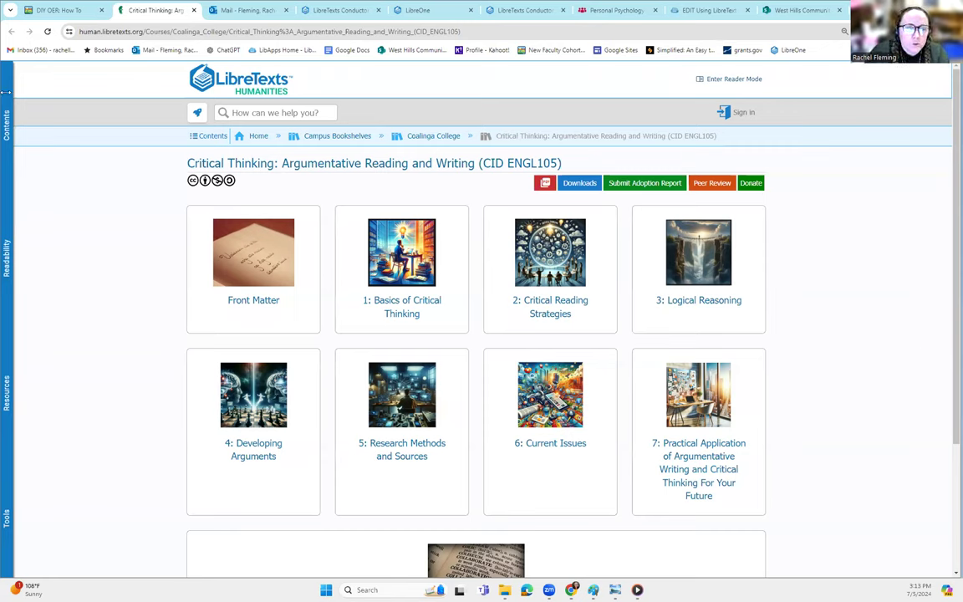
Step: Browse the DIY OER course home and Modules list, then return to the LibreTexts Critical Thinking book
{"action": "left_click", "coordinate": [60, 10]}
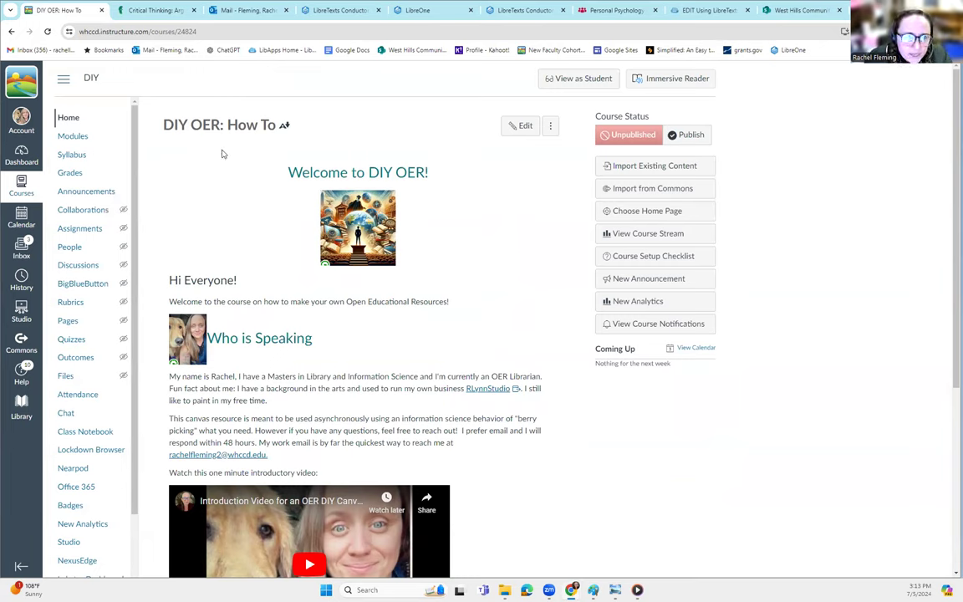
{"action": "scroll", "coordinate": [303, 322], "scroll_direction": "down", "scroll_amount": 3}
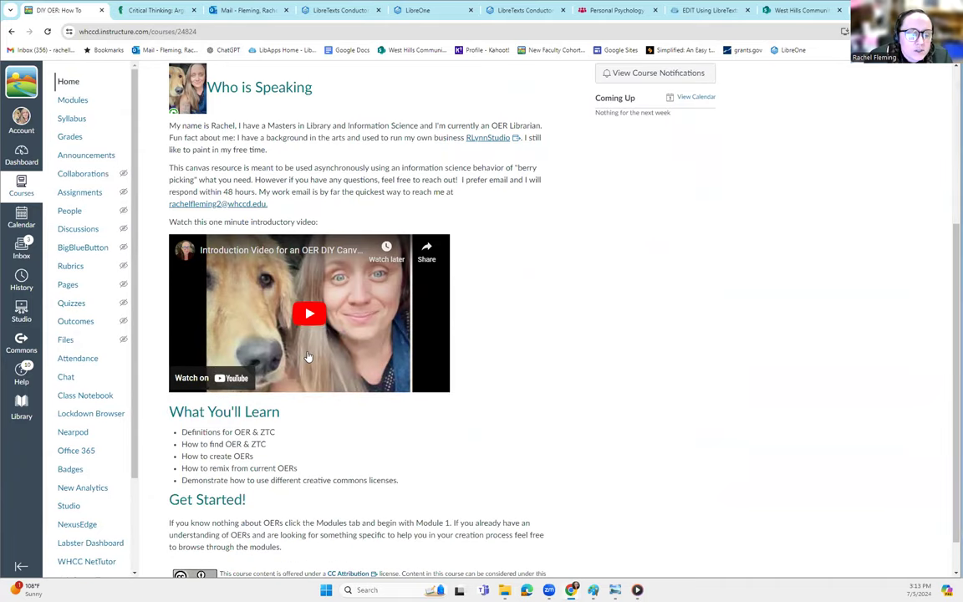
{"action": "scroll", "coordinate": [123, 176], "scroll_direction": "down", "scroll_amount": 1}
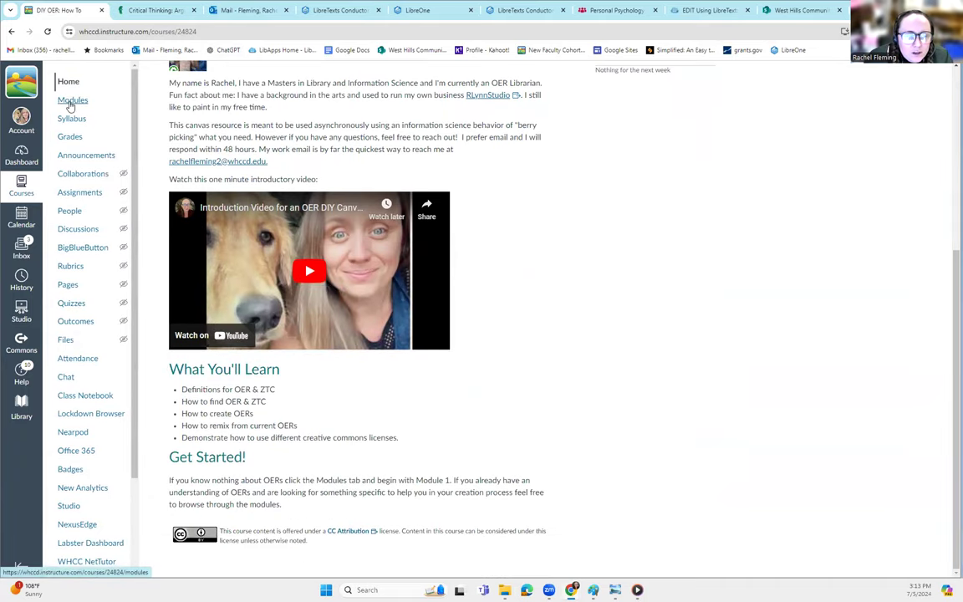
{"action": "left_click", "coordinate": [71, 102]}
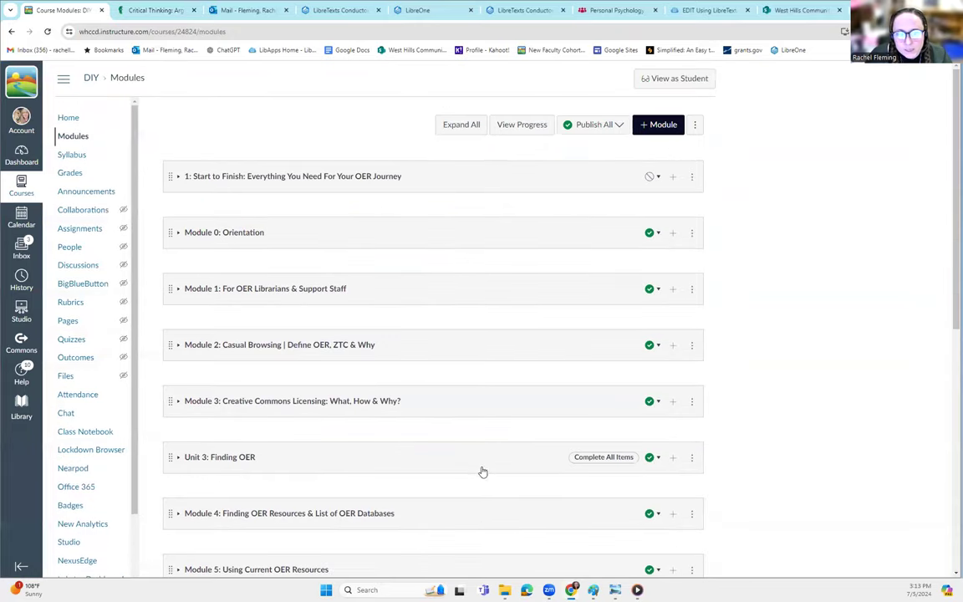
{"action": "scroll", "coordinate": [512, 417], "scroll_direction": "down", "scroll_amount": 2}
{"action": "scroll", "coordinate": [505, 416], "scroll_direction": "down", "scroll_amount": 4}
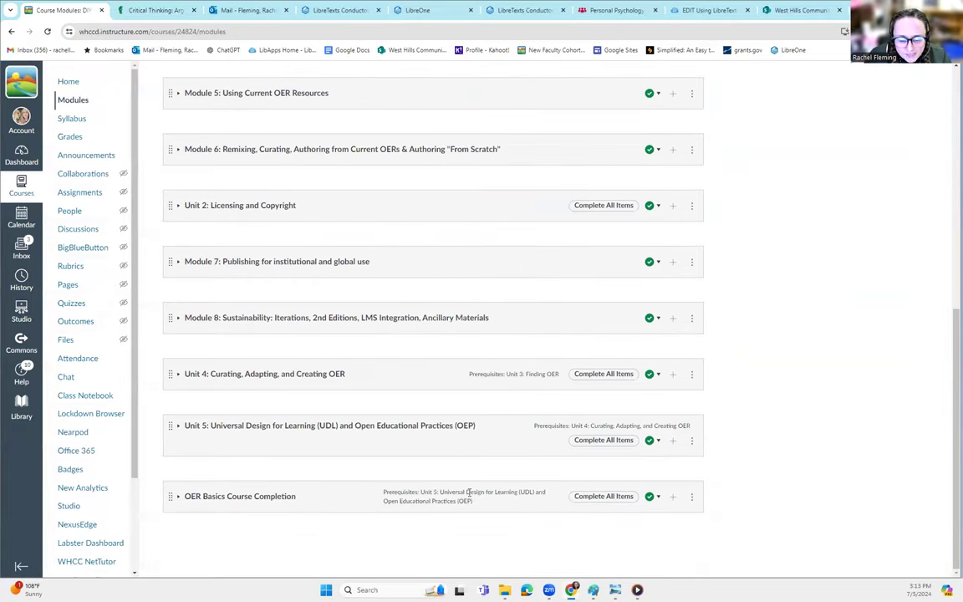
{"action": "scroll", "coordinate": [422, 455], "scroll_direction": "up", "scroll_amount": 6}
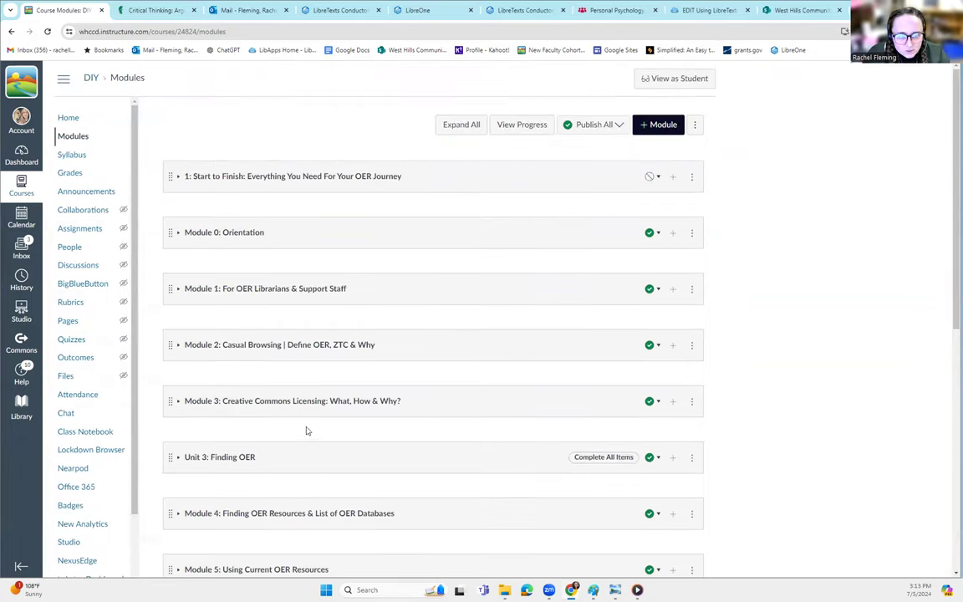
{"action": "left_click", "coordinate": [65, 115]}
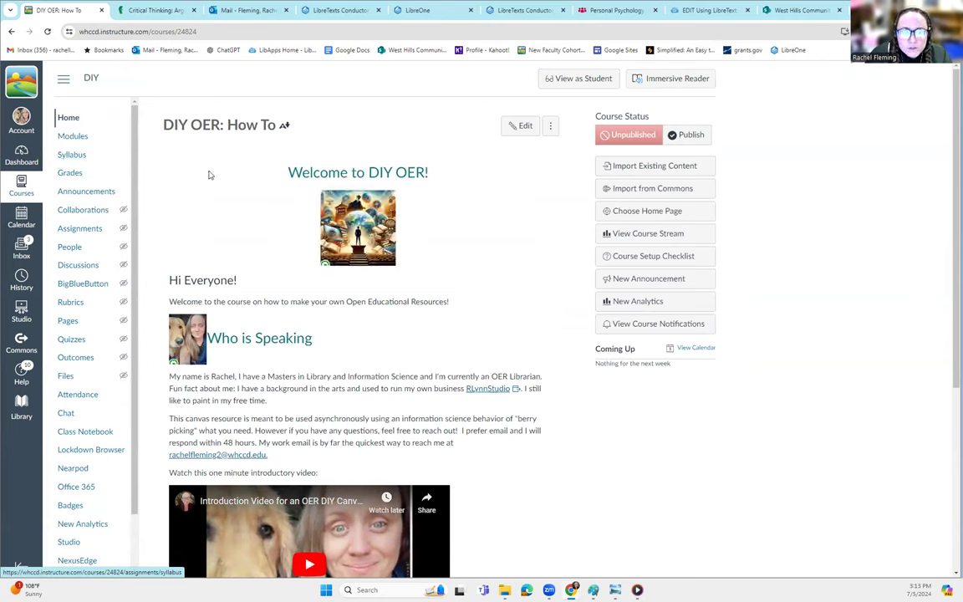
{"action": "left_click", "coordinate": [149, 10]}
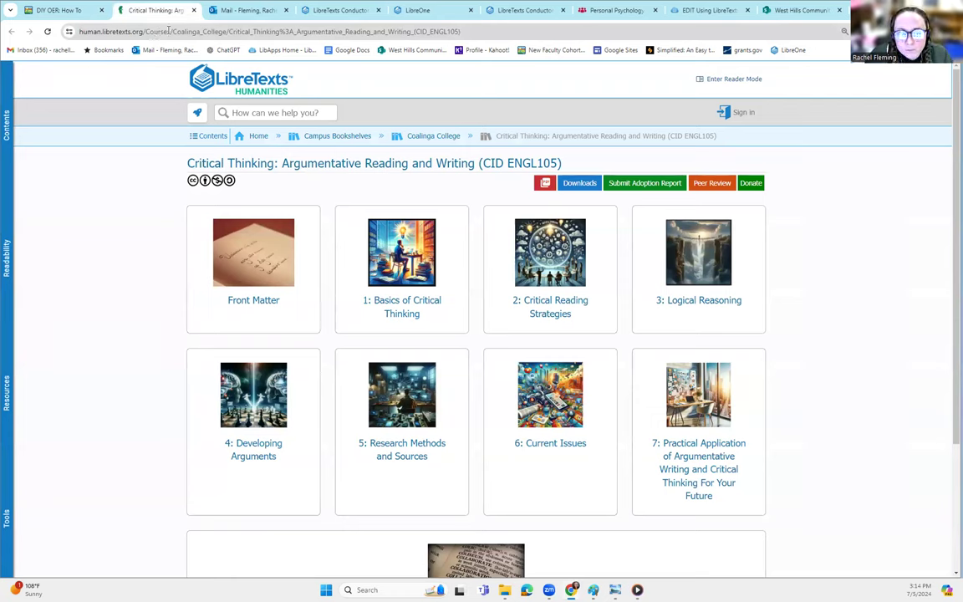
Step: Download the Critical Thinking book through Downloads > Import into LMS as LibreText (2).imscc
{"action": "left_click", "coordinate": [173, 31]}
{"action": "left_click", "coordinate": [194, 33]}
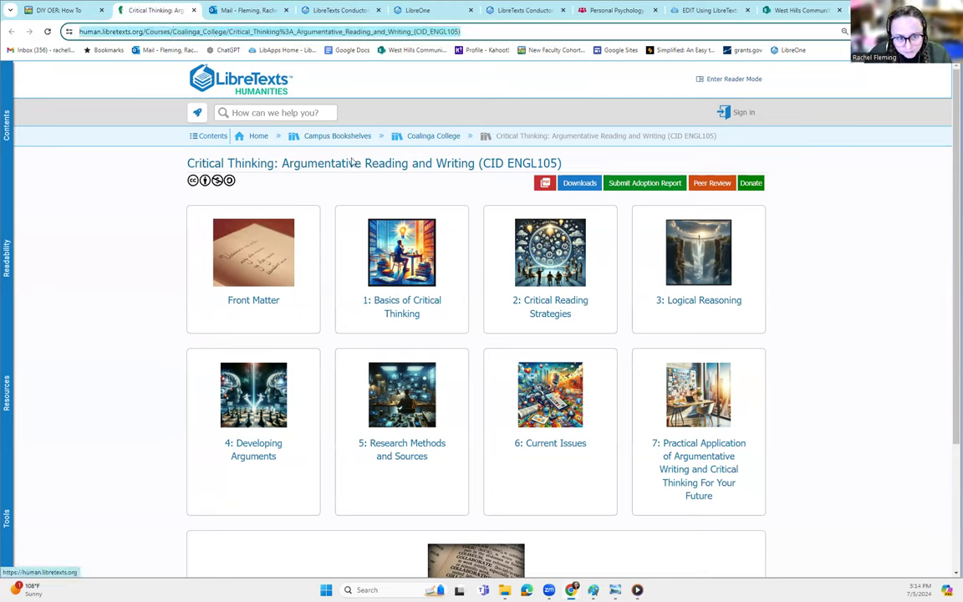
{"action": "mouse_move", "coordinate": [548, 190]}
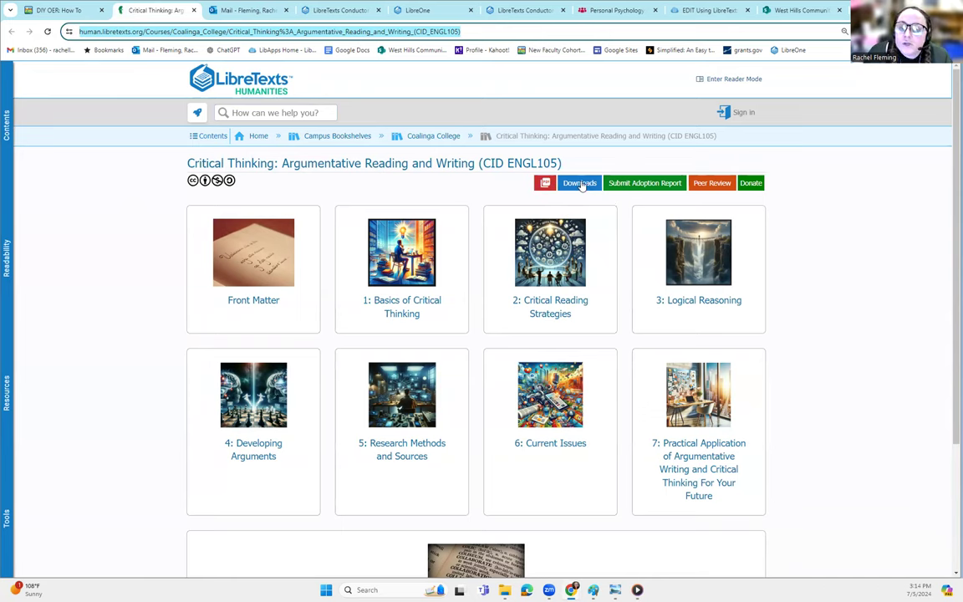
{"action": "mouse_move", "coordinate": [580, 184]}
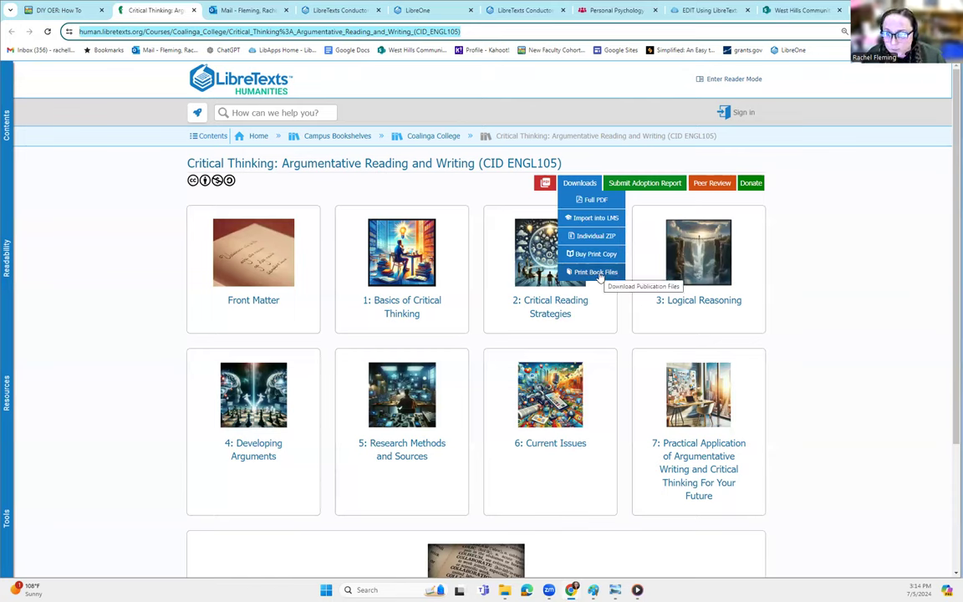
{"action": "left_click", "coordinate": [596, 219]}
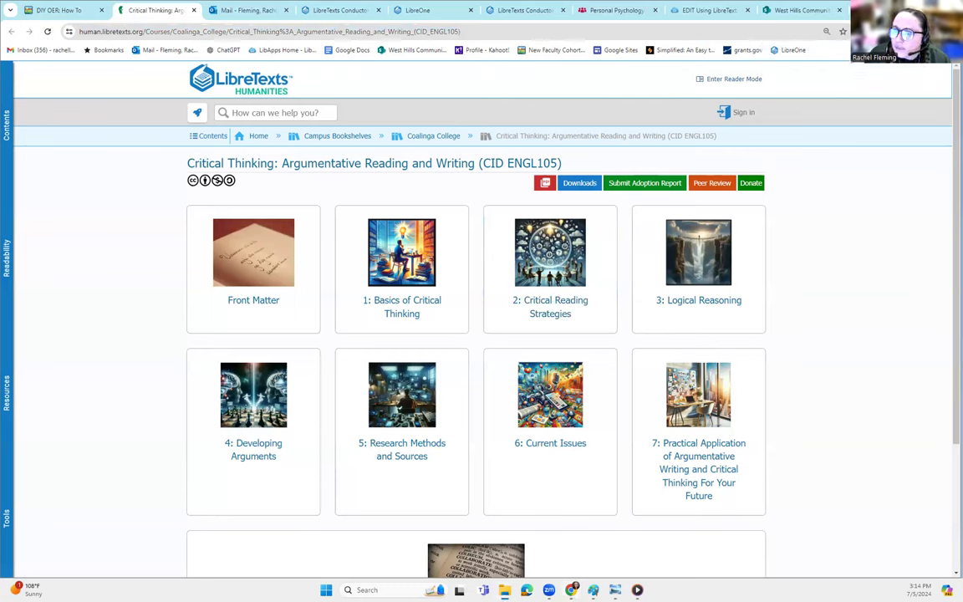
{"action": "left_click", "coordinate": [736, 76]}
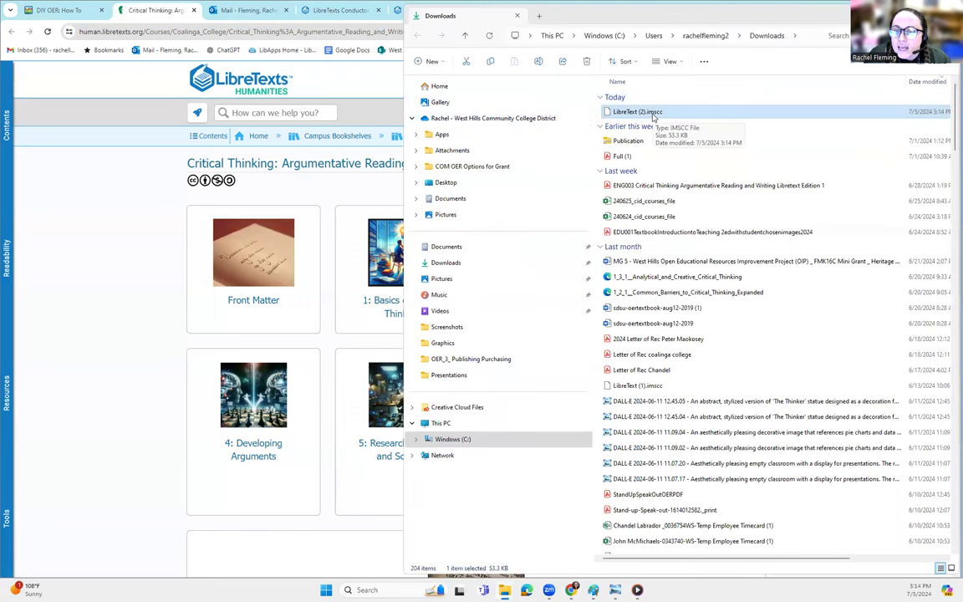
{"action": "left_click_drag", "start_coordinate": [452, 15], "coordinate": [591, 25]}
{"action": "key", "text": "alt+Tab"}
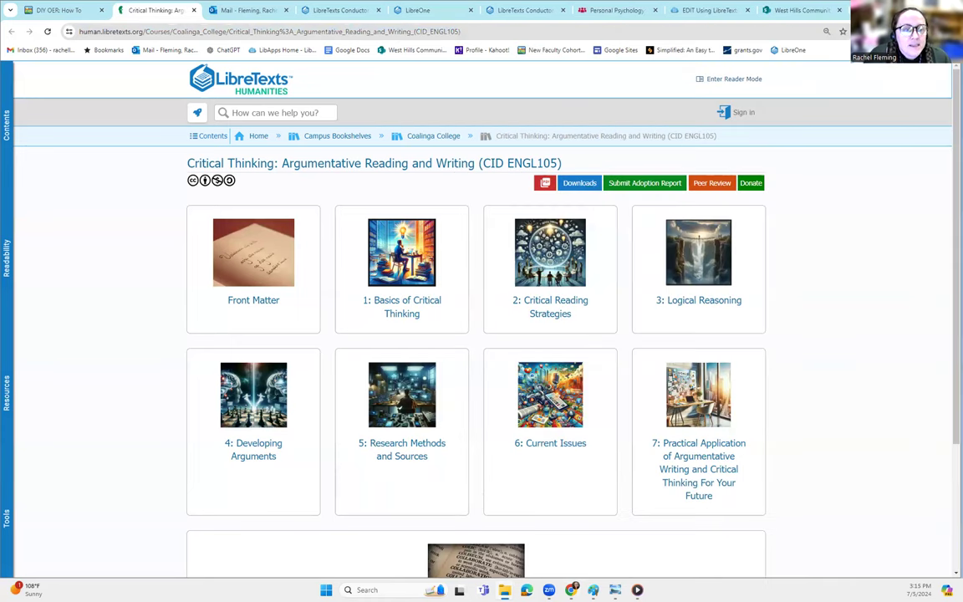
Step: Start an import into the DIY OER course with Content Type Canvas Course Export Package
{"action": "left_click", "coordinate": [63, 11]}
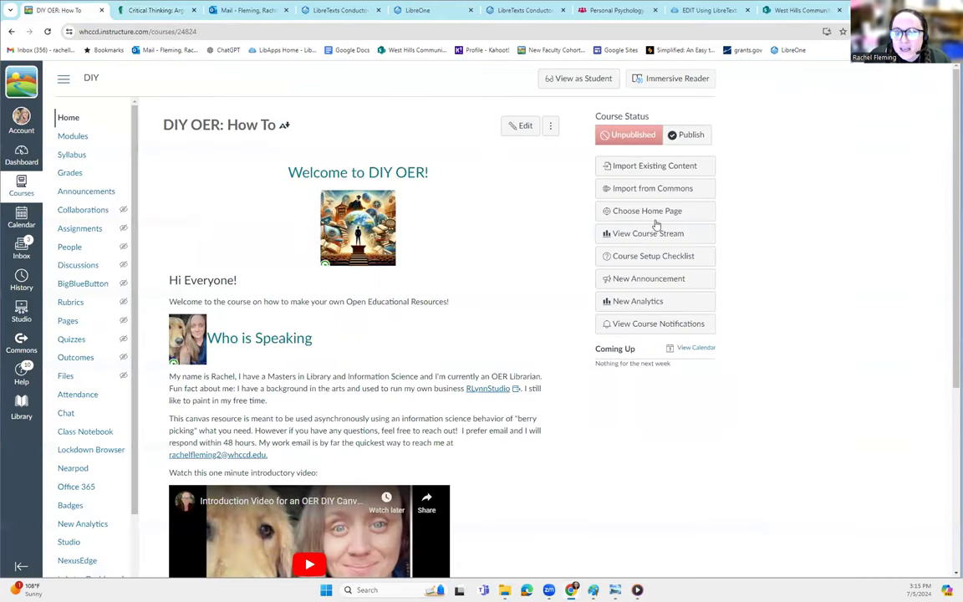
{"action": "left_click", "coordinate": [653, 168]}
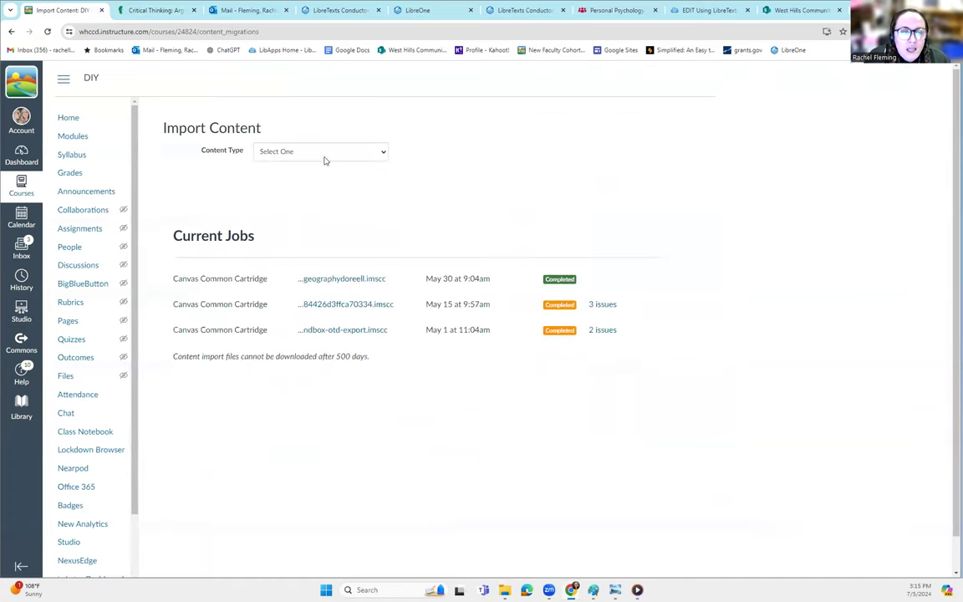
{"action": "left_click", "coordinate": [324, 152]}
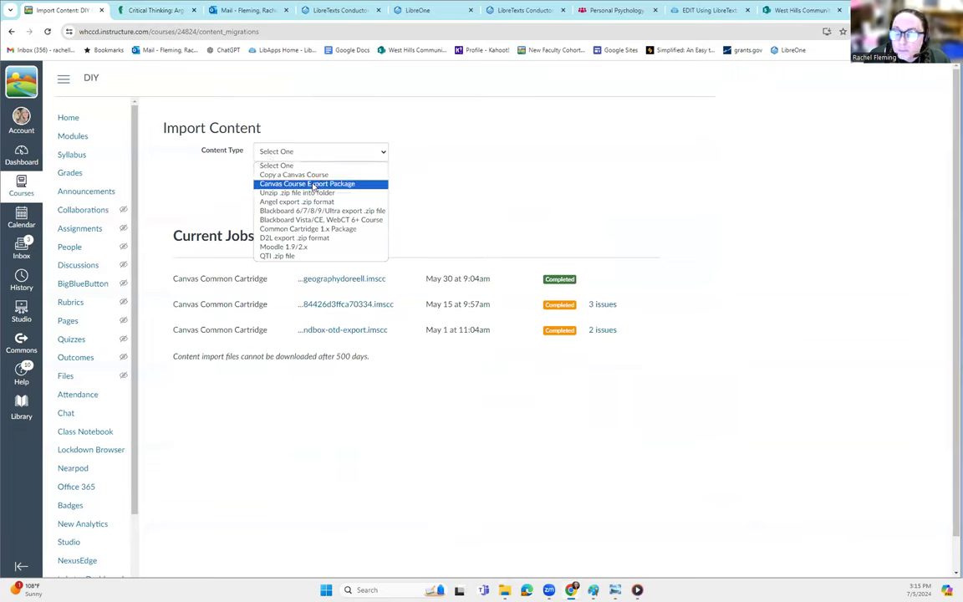
{"action": "left_click", "coordinate": [314, 184]}
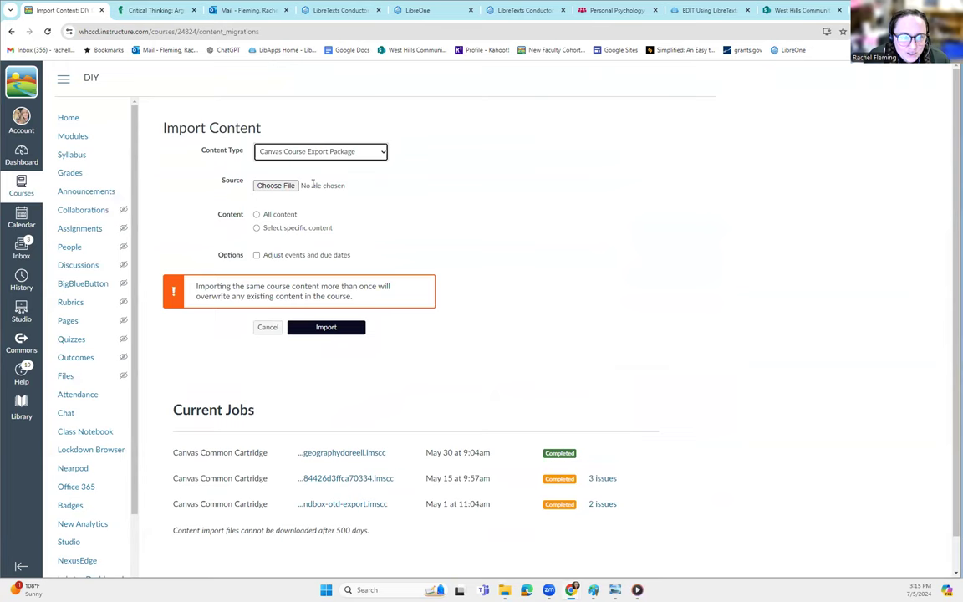
Step: Choose LibreText (2).imscc from the Downloads folder as the source file
{"action": "left_click", "coordinate": [277, 187]}
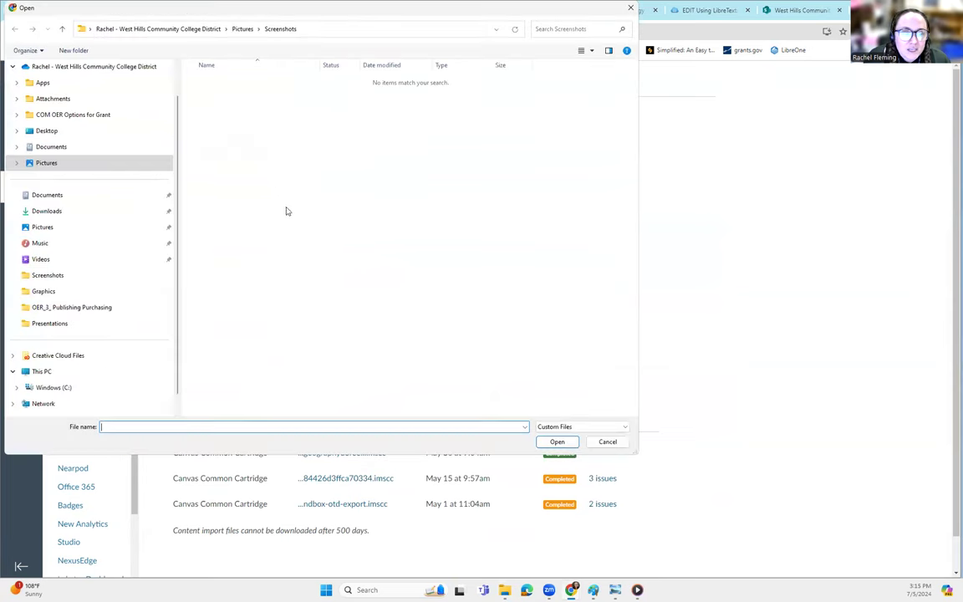
{"action": "left_click", "coordinate": [48, 214]}
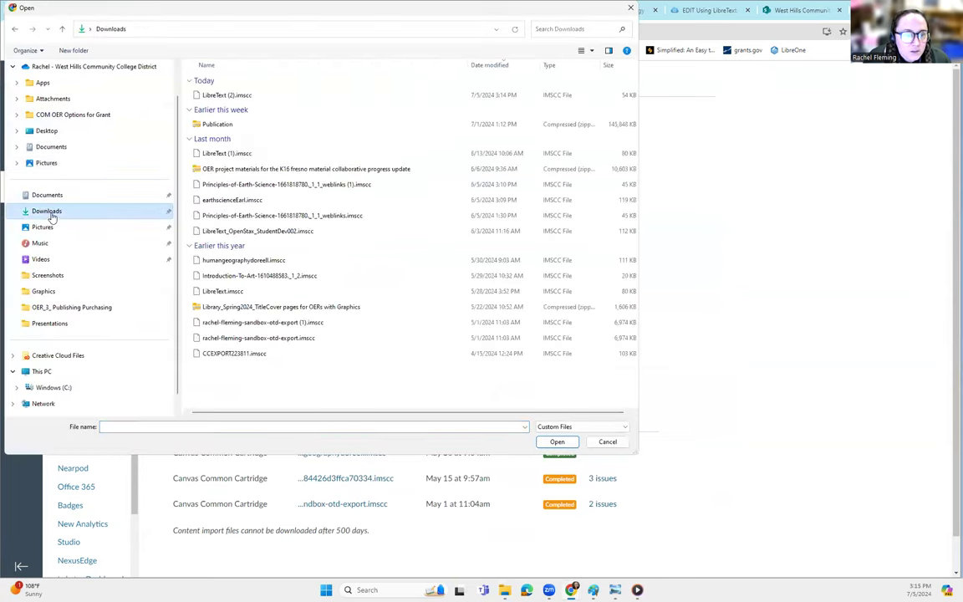
{"action": "left_click", "coordinate": [227, 96]}
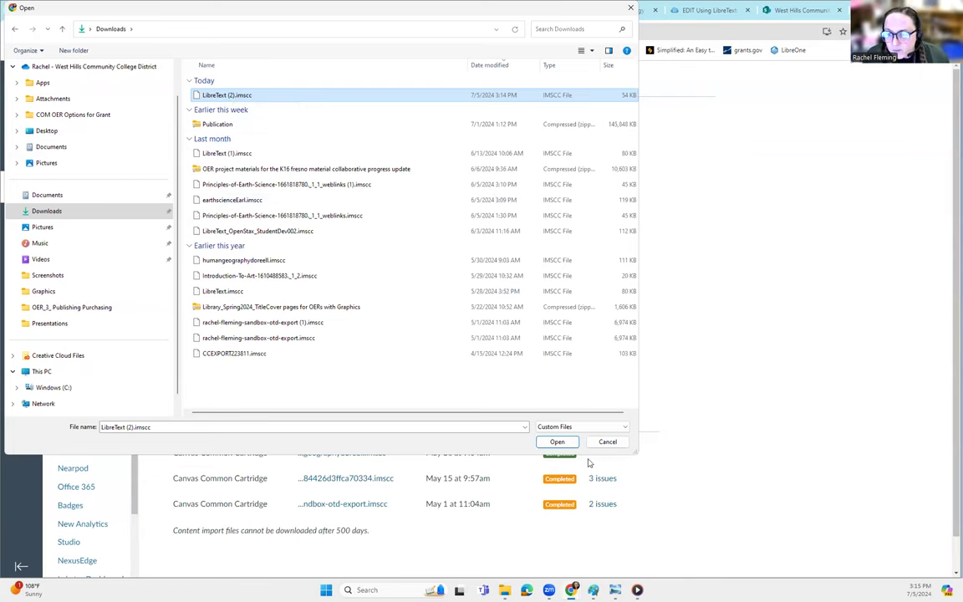
{"action": "left_click", "coordinate": [557, 442]}
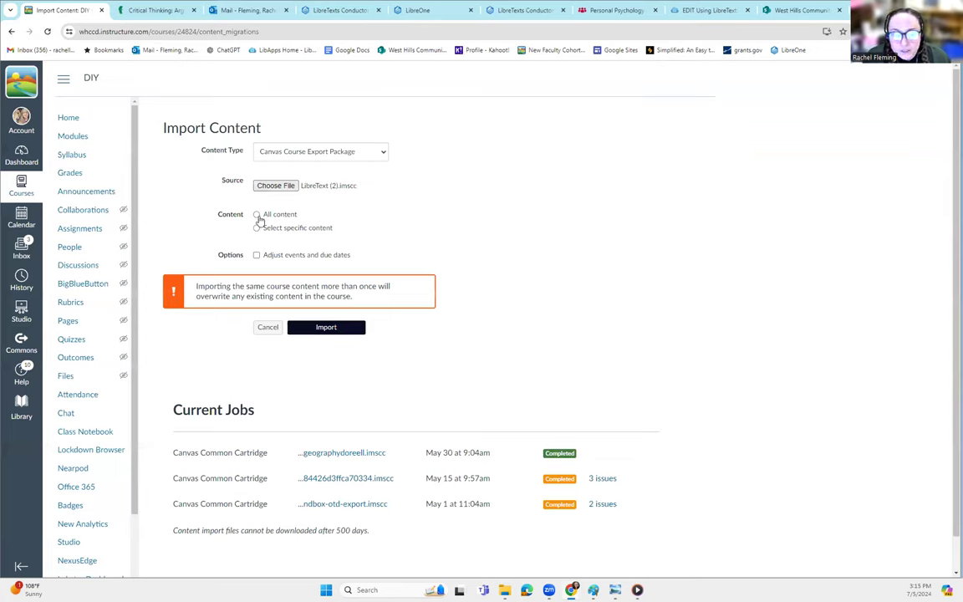
Step: Import all content from LibreText (2).imscc and let the job reach Completed
{"action": "left_click", "coordinate": [257, 214]}
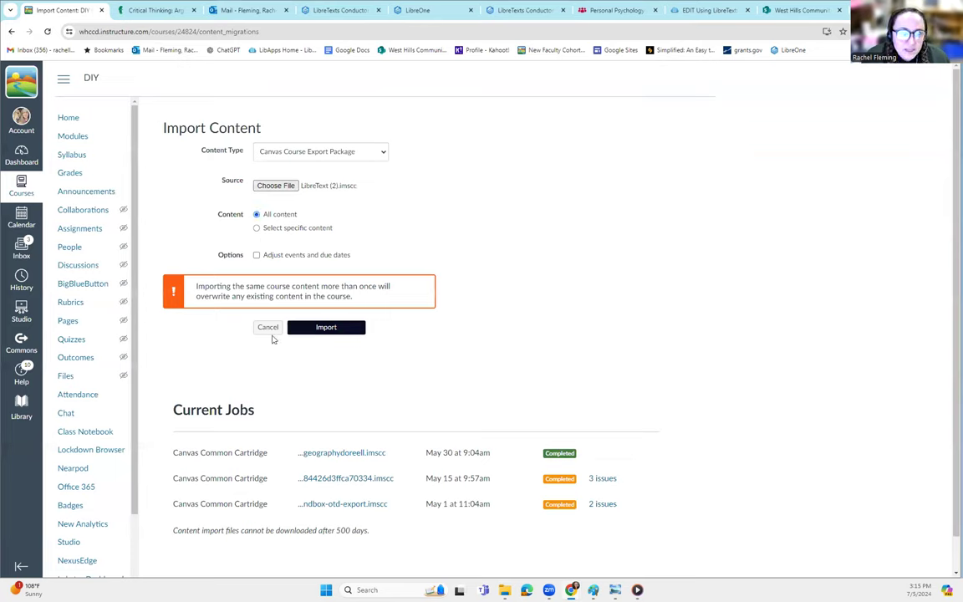
{"action": "left_click", "coordinate": [325, 327]}
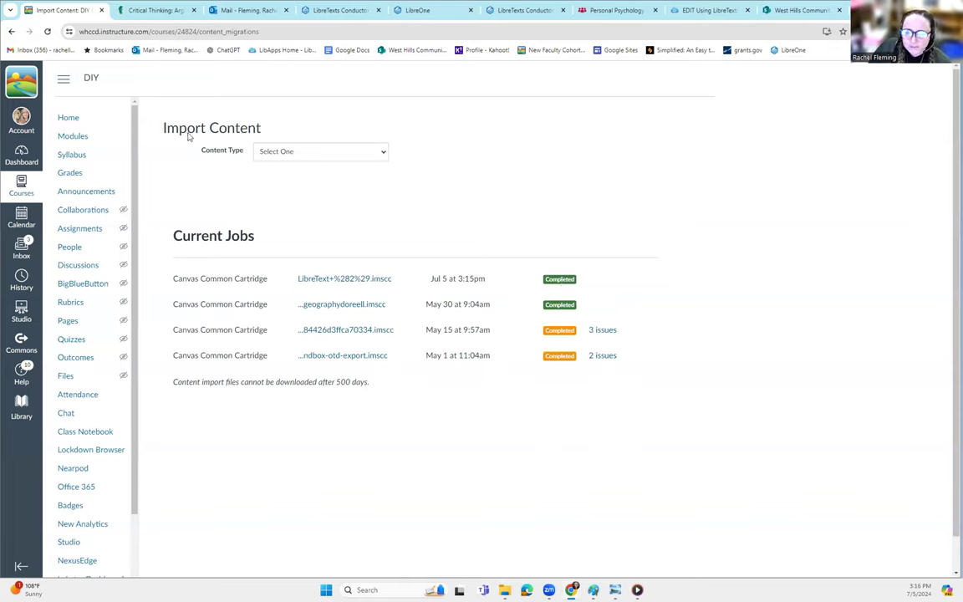
Step: Open 1.1 Introduction and Definitions from the Basics of Critical Thinking module
{"action": "left_click", "coordinate": [71, 137]}
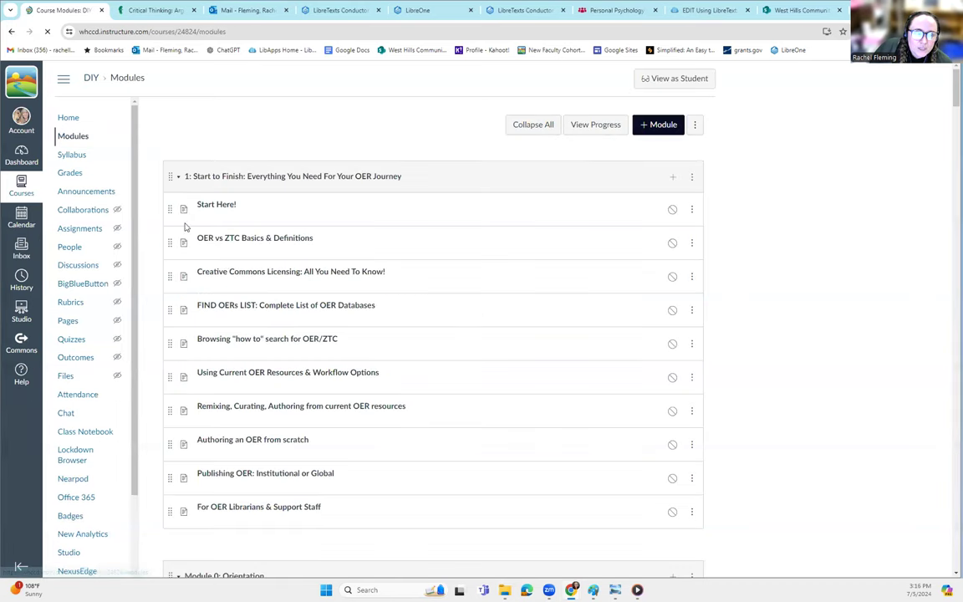
{"action": "left_click", "coordinate": [178, 177]}
{"action": "scroll", "coordinate": [314, 288], "scroll_direction": "down", "scroll_amount": 10}
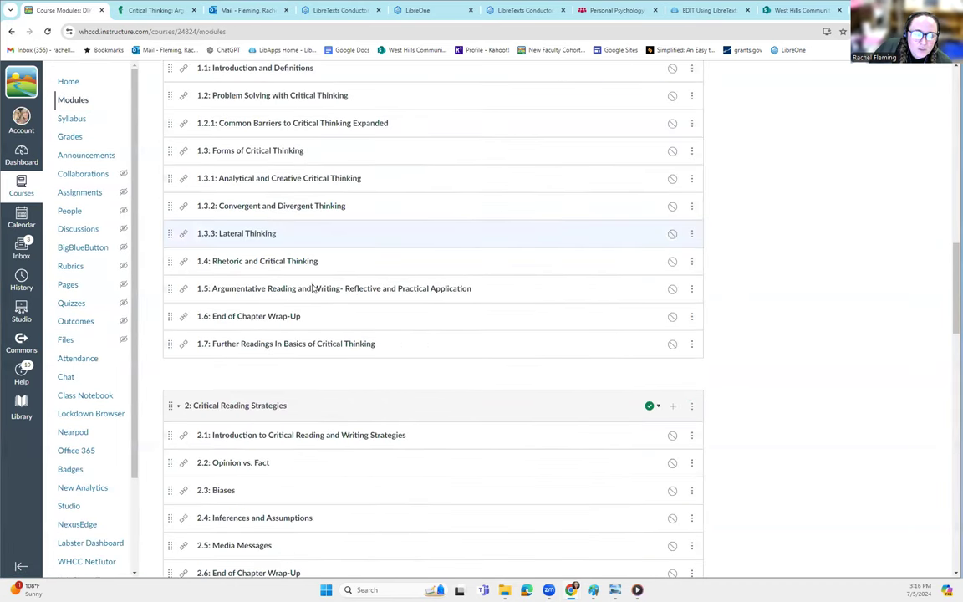
{"action": "scroll", "coordinate": [314, 288], "scroll_direction": "down", "scroll_amount": 3}
{"action": "scroll", "coordinate": [313, 293], "scroll_direction": "up", "scroll_amount": 12}
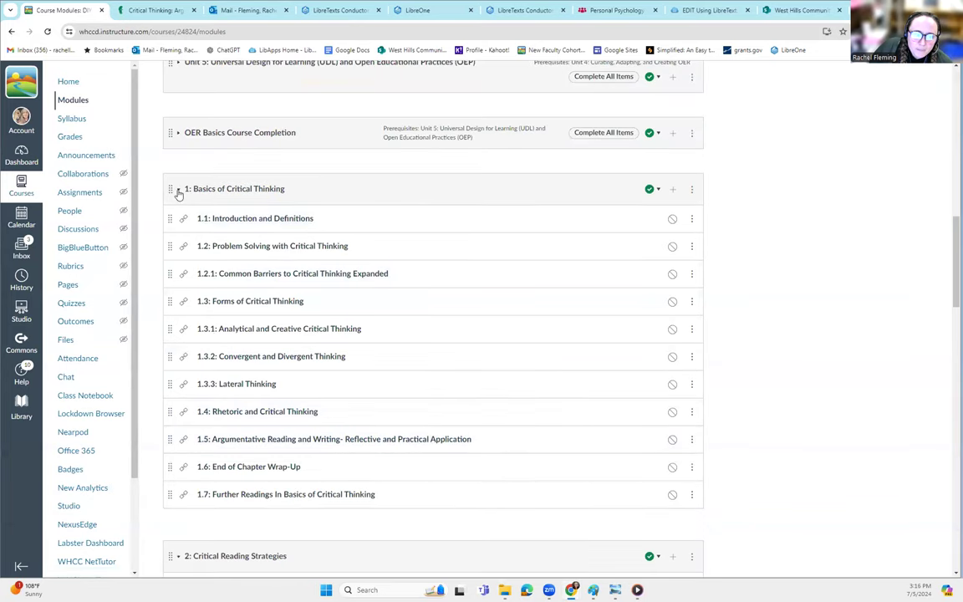
{"action": "left_click", "coordinate": [178, 190]}
{"action": "left_click", "coordinate": [178, 190]}
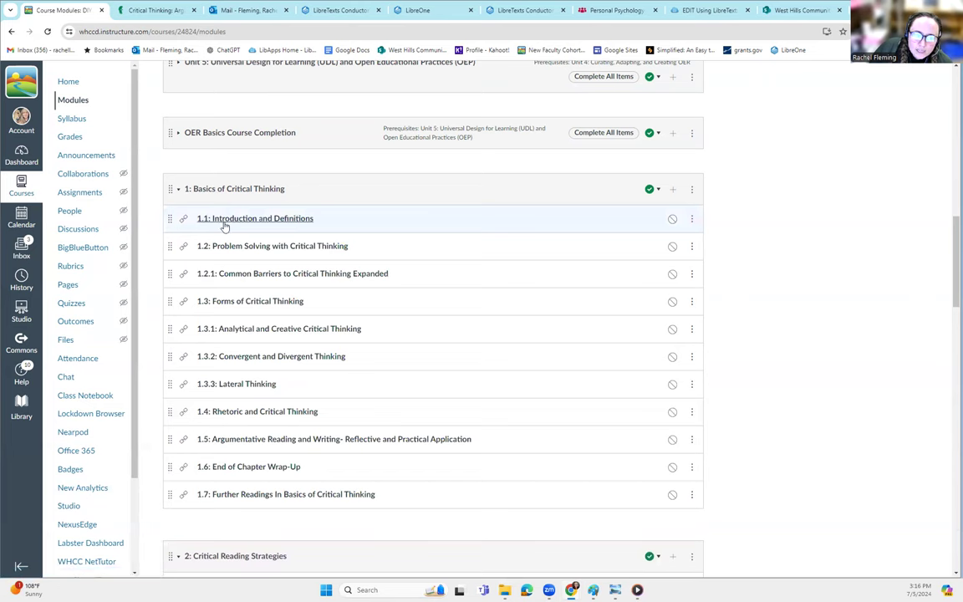
{"action": "left_click", "coordinate": [213, 218]}
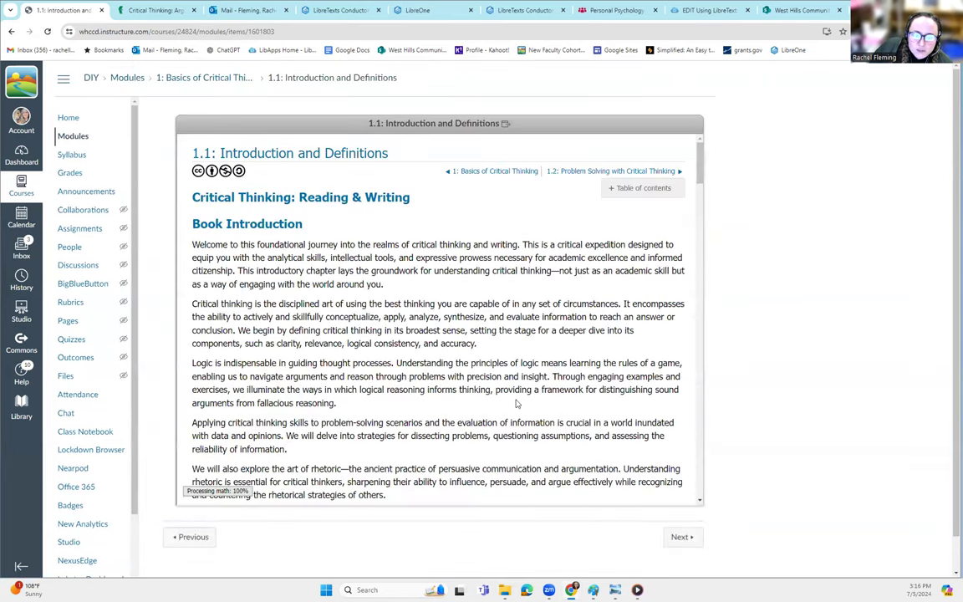
Step: Scroll to the end of 1.1 and continue to 1.2: Problem Solving with Critical Thinking
{"action": "scroll", "coordinate": [527, 392], "scroll_direction": "down", "scroll_amount": 5}
{"action": "scroll", "coordinate": [548, 405], "scroll_direction": "down", "scroll_amount": 6}
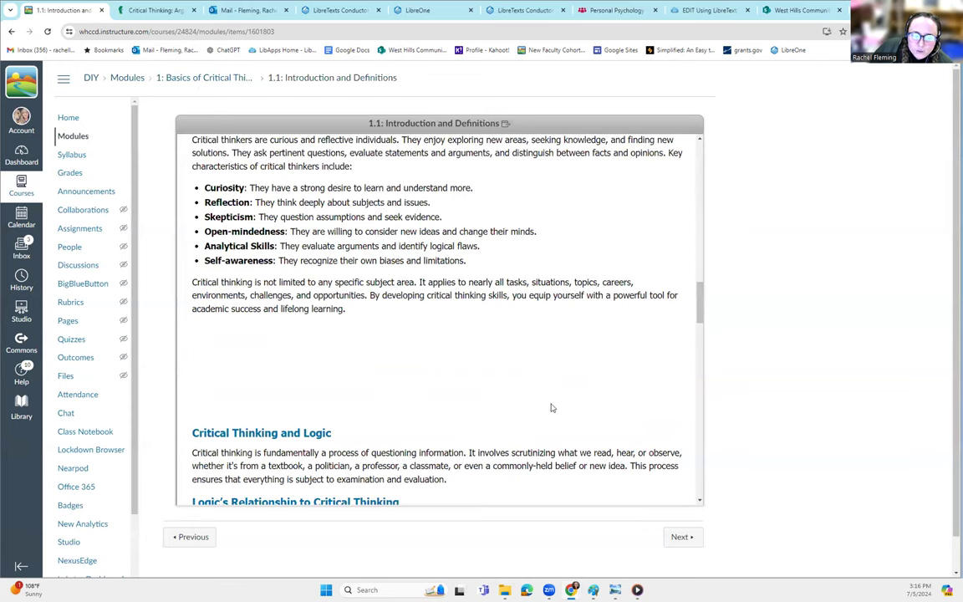
{"action": "scroll", "coordinate": [555, 404], "scroll_direction": "down", "scroll_amount": 6}
{"action": "scroll", "coordinate": [674, 428], "scroll_direction": "down", "scroll_amount": 10}
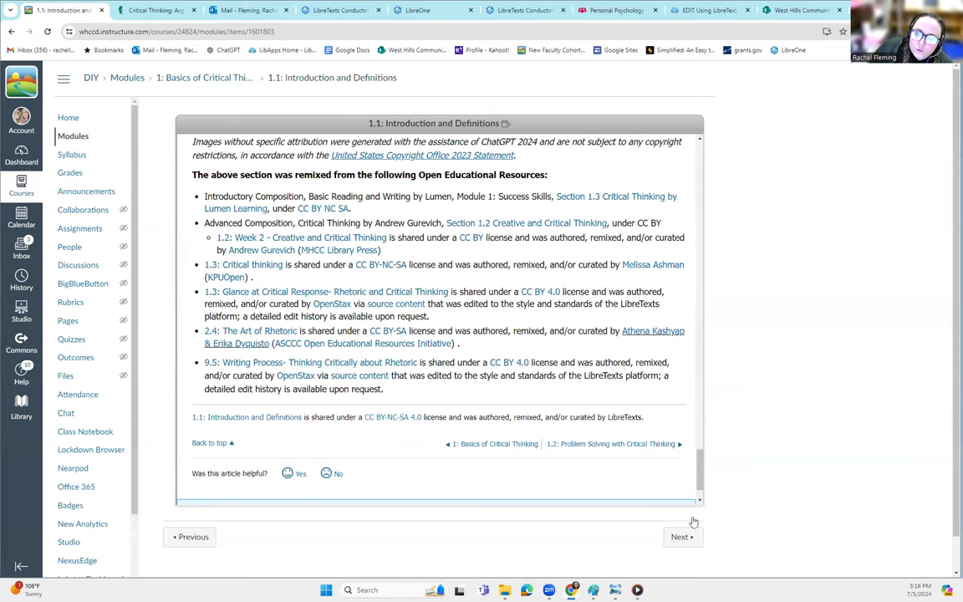
{"action": "scroll", "coordinate": [710, 510], "scroll_direction": "down", "scroll_amount": 1}
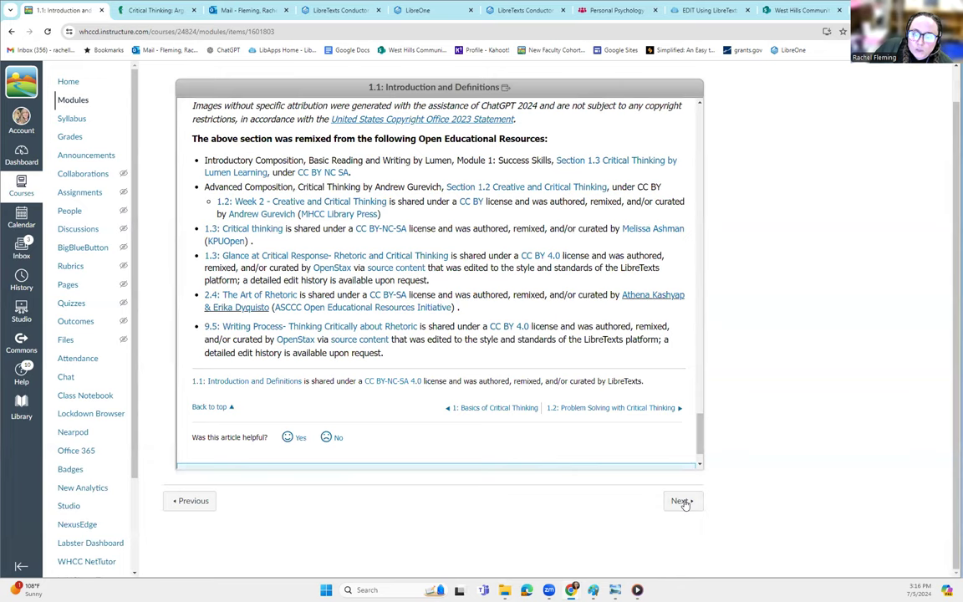
{"action": "left_click", "coordinate": [682, 501]}
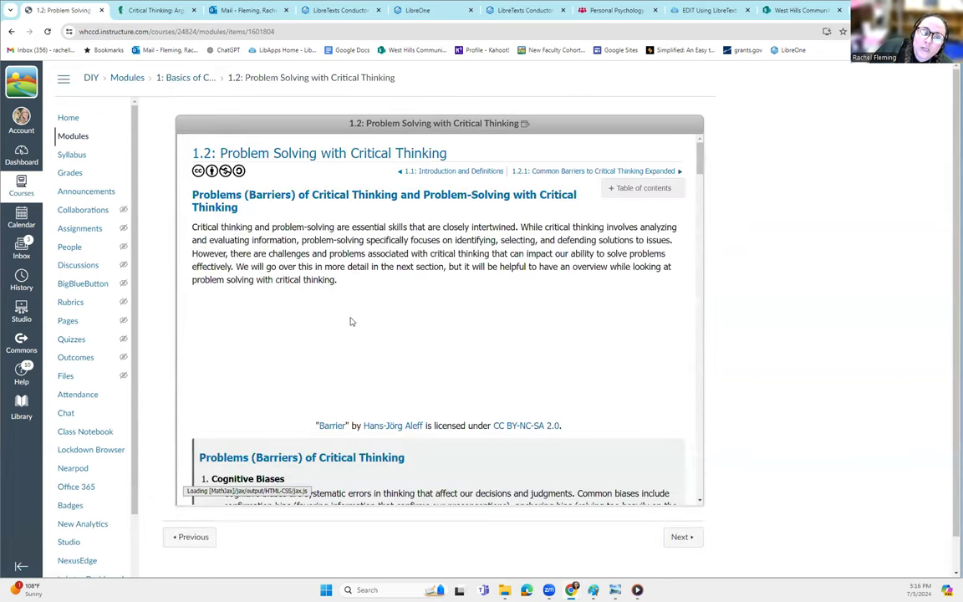
{"action": "scroll", "coordinate": [467, 355], "scroll_direction": "down", "scroll_amount": 1}
{"action": "scroll", "coordinate": [467, 355], "scroll_direction": "down", "scroll_amount": 3}
{"action": "scroll", "coordinate": [467, 357], "scroll_direction": "down", "scroll_amount": 5}
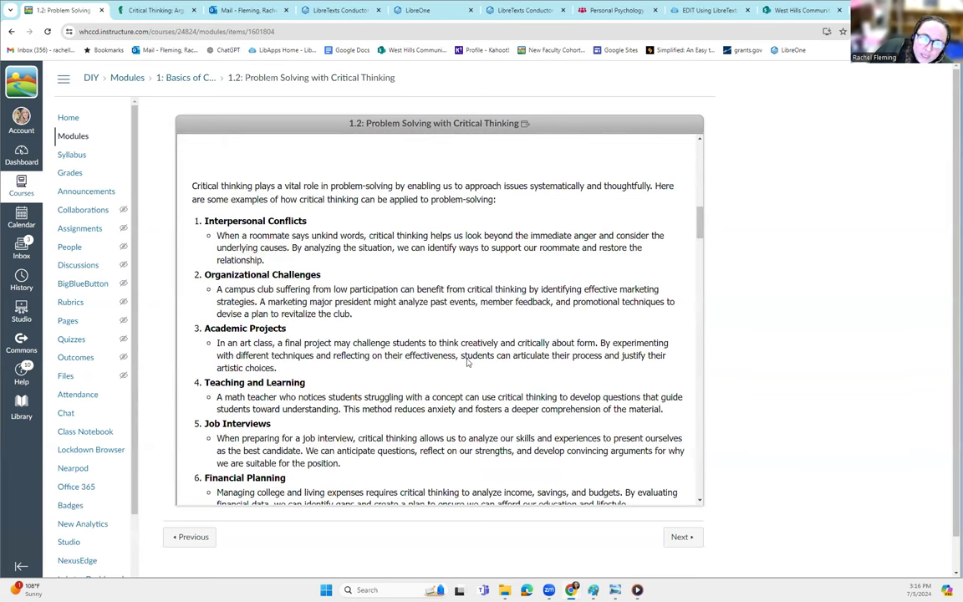
{"action": "scroll", "coordinate": [439, 332], "scroll_direction": "down", "scroll_amount": 5}
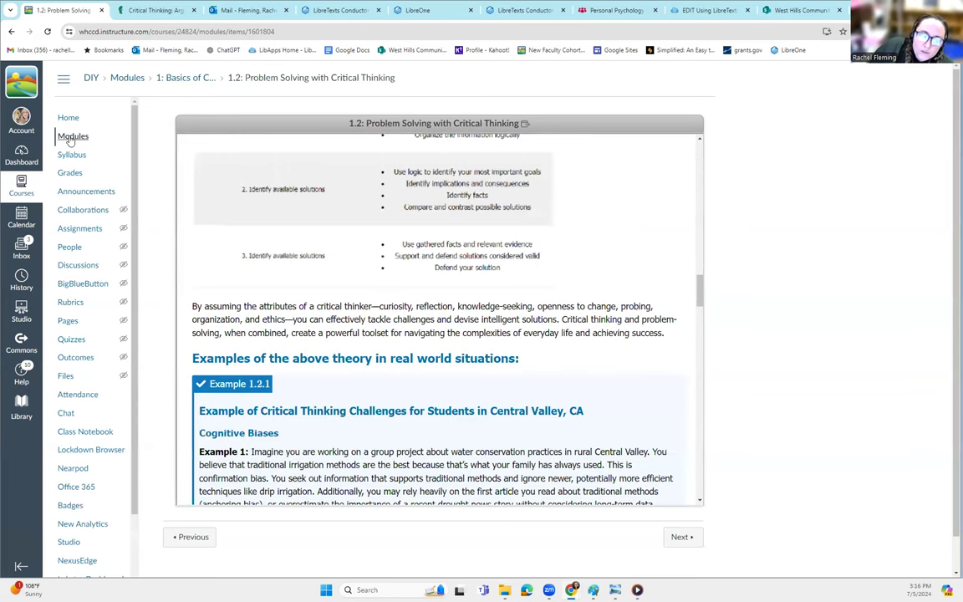
Step: Move the Basics of Critical Thinking module up to sit right after Module 0: Orientation
{"action": "left_click", "coordinate": [72, 141]}
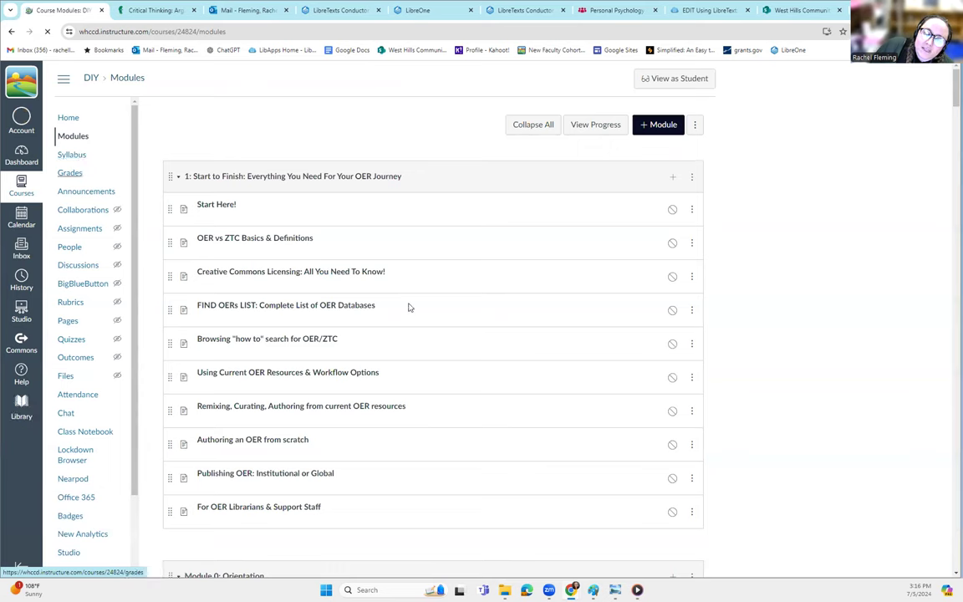
{"action": "scroll", "coordinate": [389, 354], "scroll_direction": "down", "scroll_amount": 5}
{"action": "scroll", "coordinate": [372, 347], "scroll_direction": "down", "scroll_amount": 5}
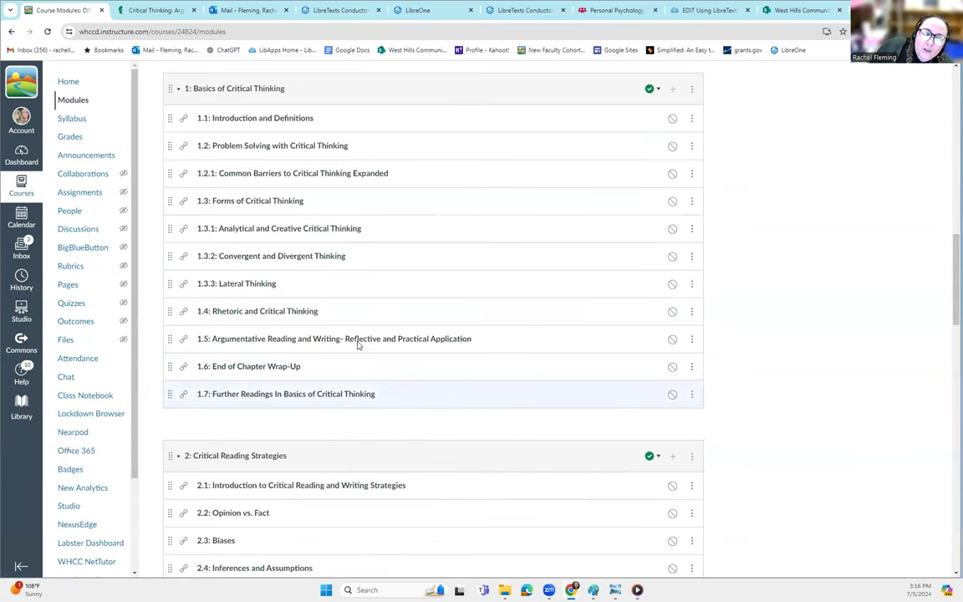
{"action": "scroll", "coordinate": [335, 351], "scroll_direction": "up", "scroll_amount": 1}
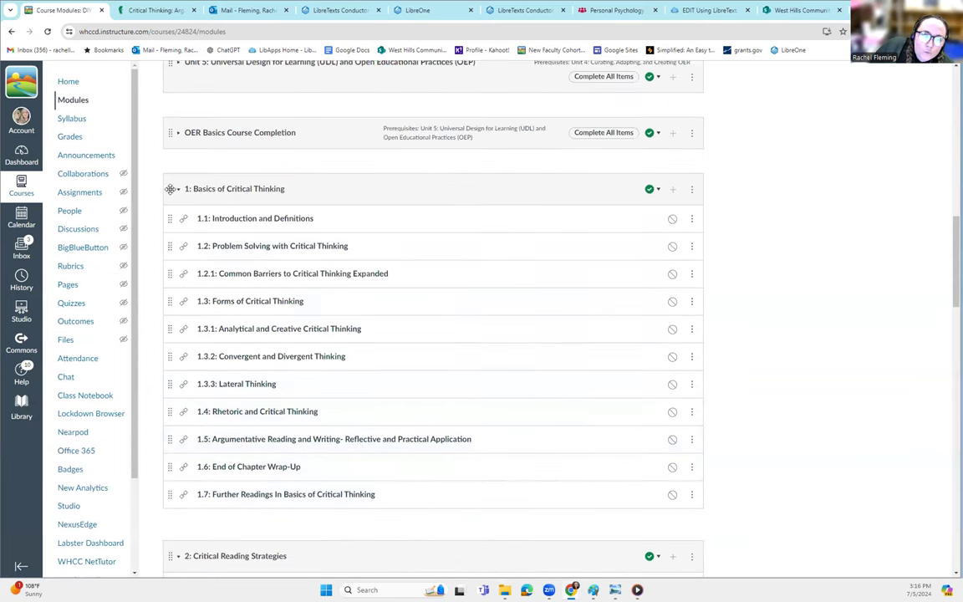
{"action": "left_click_drag", "start_coordinate": [169, 189], "coordinate": [247, 214]}
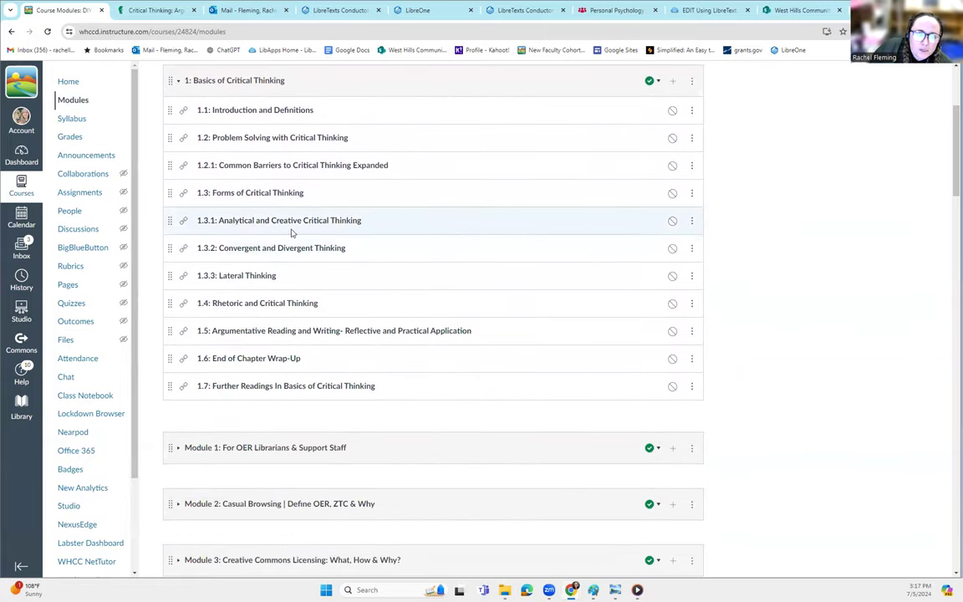
{"action": "scroll", "coordinate": [258, 231], "scroll_direction": "up", "scroll_amount": 3}
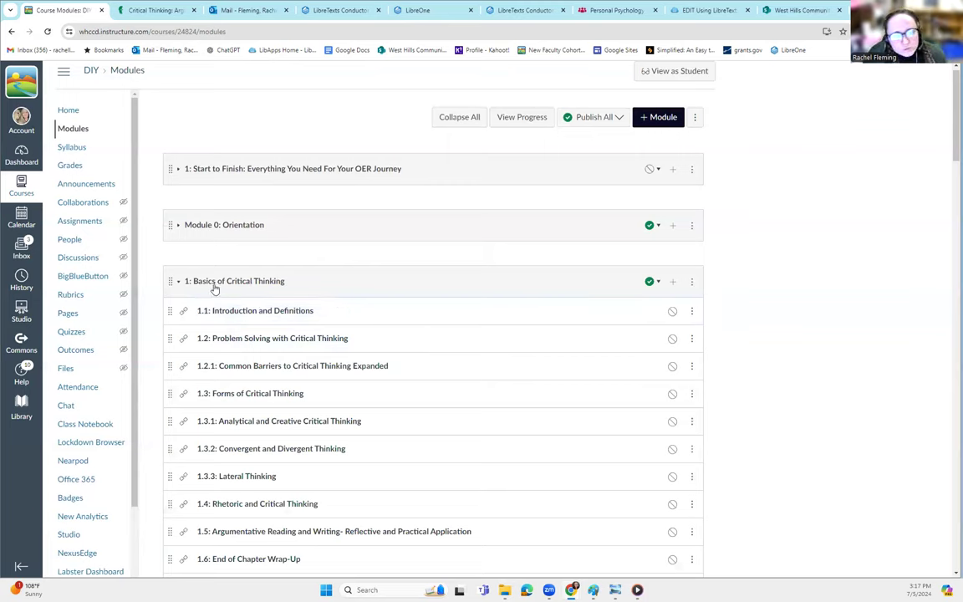
Step: Move 1.1: Introduction and Definitions and 1.2: Problem Solving into Module 1: For OER Librarians & Support Staff
{"action": "left_click", "coordinate": [178, 225]}
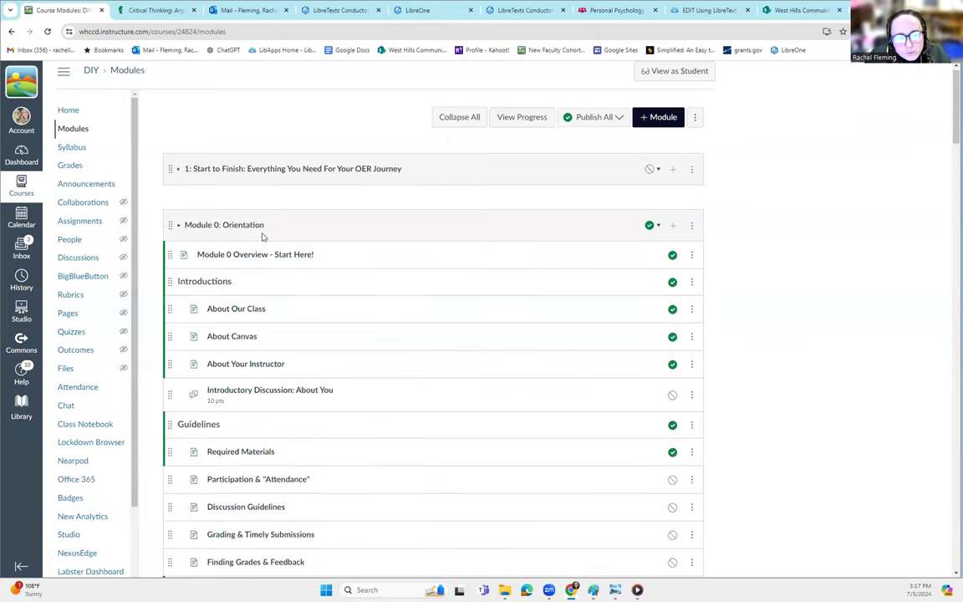
{"action": "scroll", "coordinate": [252, 208], "scroll_direction": "down", "scroll_amount": 5}
{"action": "scroll", "coordinate": [258, 223], "scroll_direction": "up", "scroll_amount": 4}
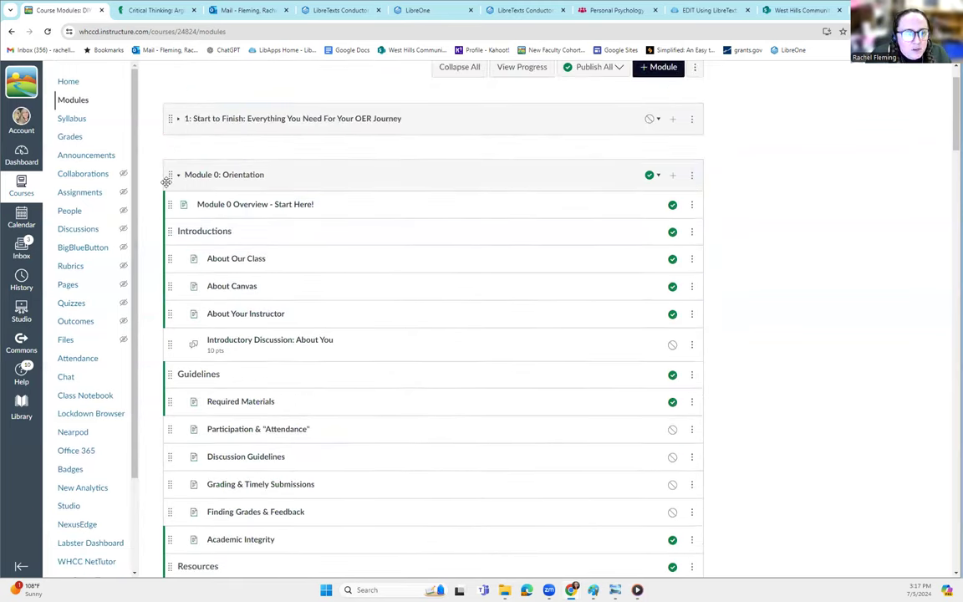
{"action": "left_click", "coordinate": [178, 175]}
{"action": "scroll", "coordinate": [181, 292], "scroll_direction": "down", "scroll_amount": 3}
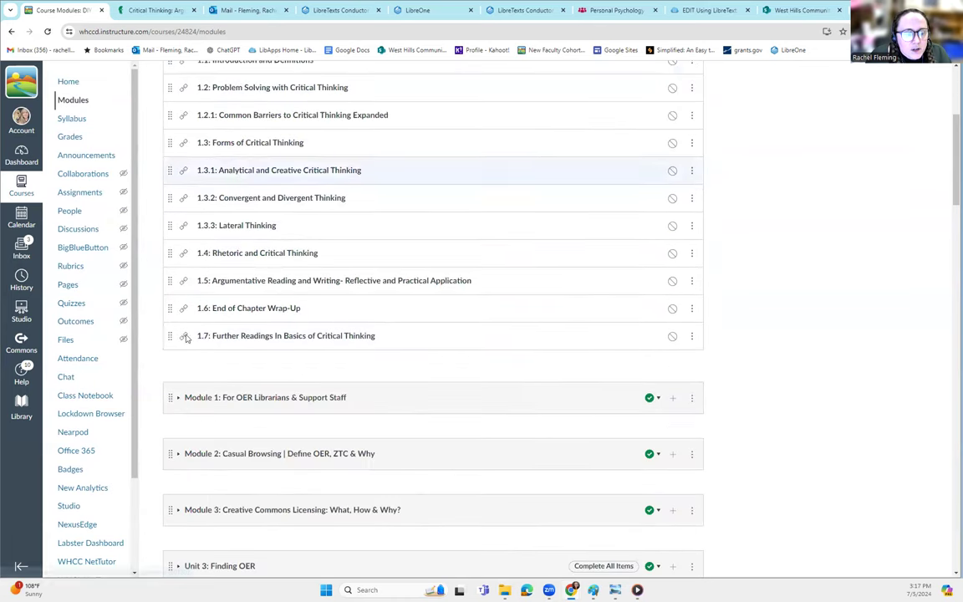
{"action": "left_click", "coordinate": [178, 398]}
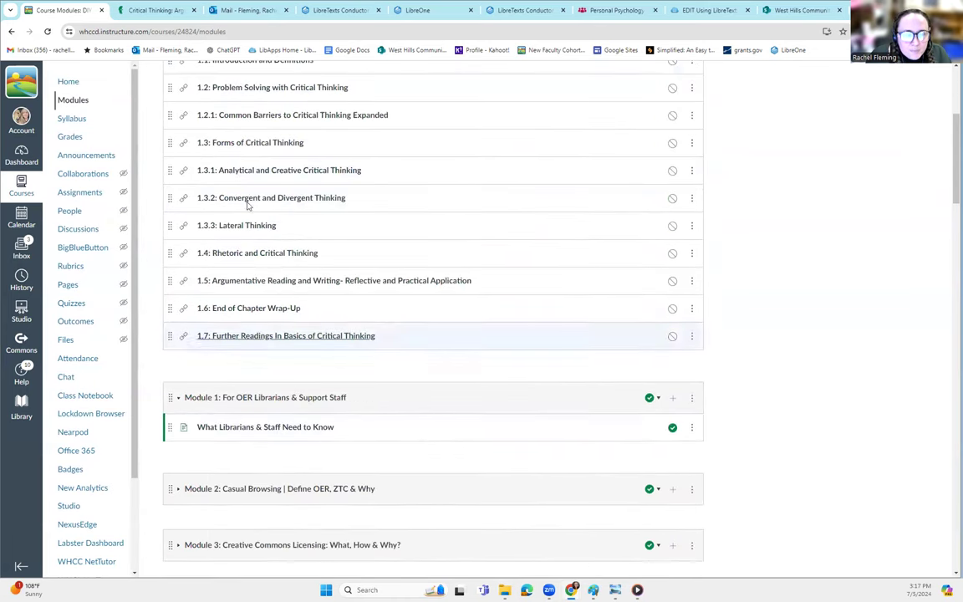
{"action": "scroll", "coordinate": [242, 192], "scroll_direction": "up", "scroll_amount": 2}
{"action": "left_click_drag", "start_coordinate": [171, 160], "coordinate": [197, 533]}
{"action": "scroll", "coordinate": [225, 425], "scroll_direction": "down", "scroll_amount": 1}
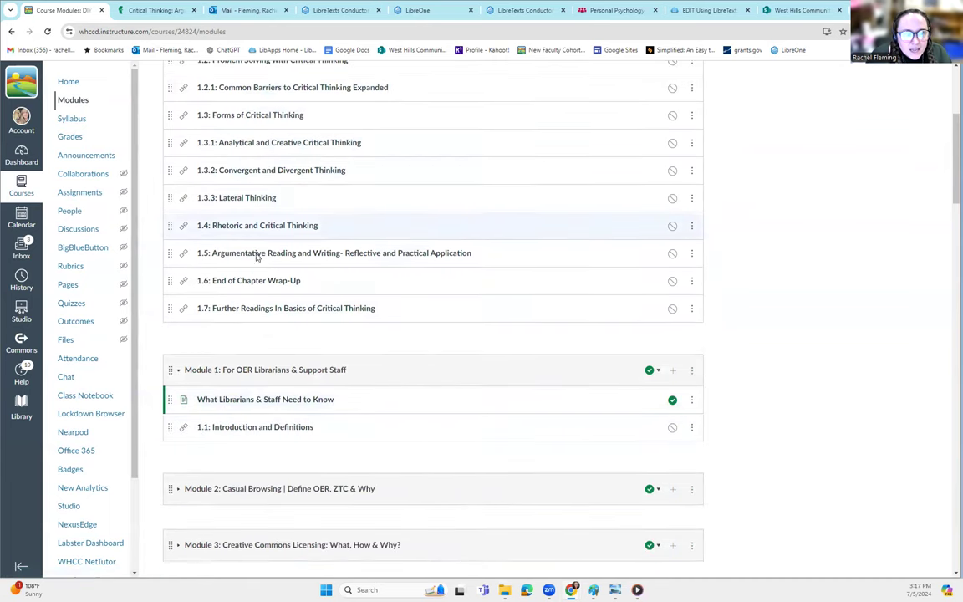
{"action": "scroll", "coordinate": [209, 208], "scroll_direction": "up", "scroll_amount": 1}
{"action": "left_click_drag", "start_coordinate": [171, 162], "coordinate": [199, 533]}
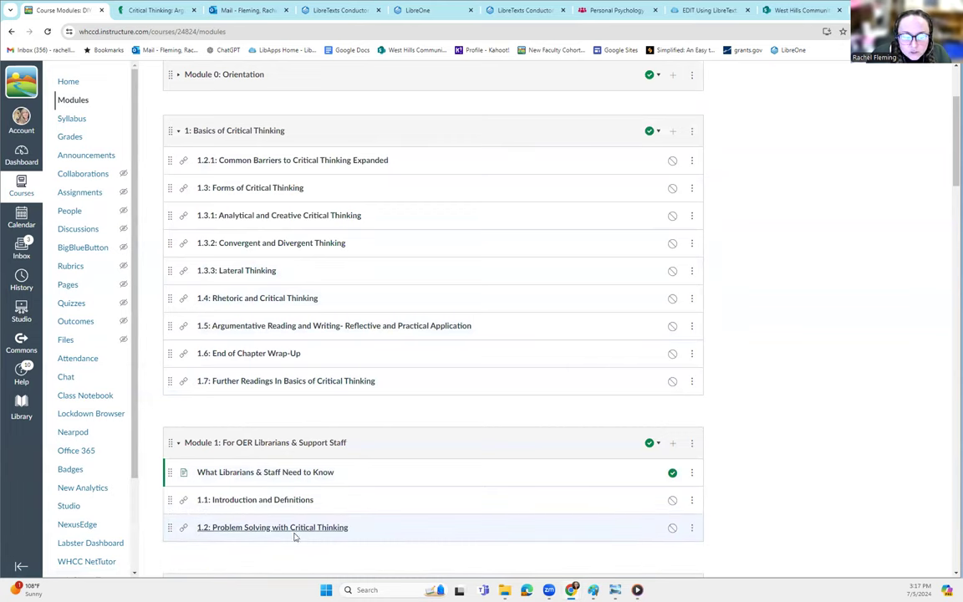
{"action": "scroll", "coordinate": [355, 522], "scroll_direction": "down", "scroll_amount": 1}
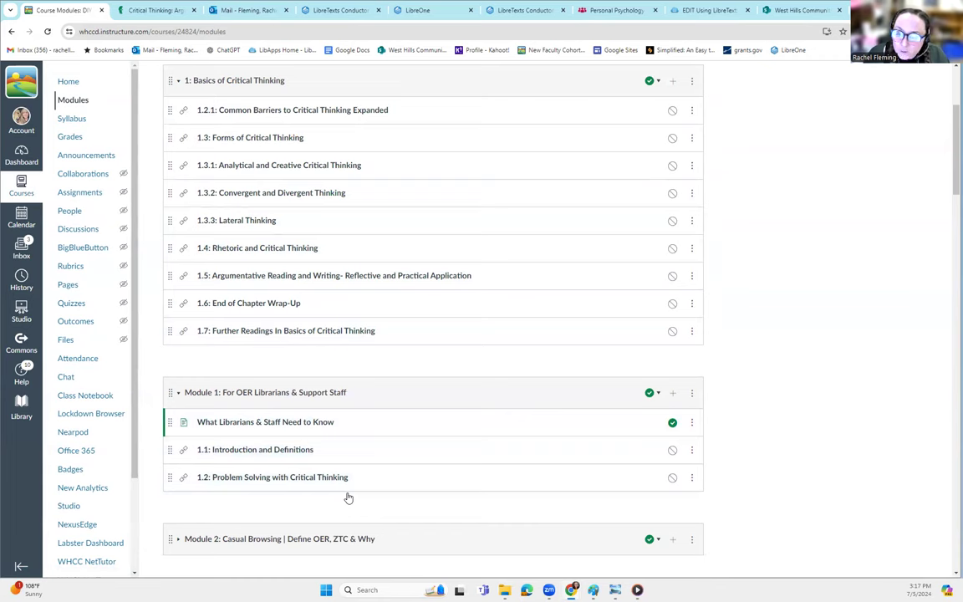
Step: Create a new quiz named 'Reading Knowledge Check' as the last item of Module 1
{"action": "left_click", "coordinate": [672, 393]}
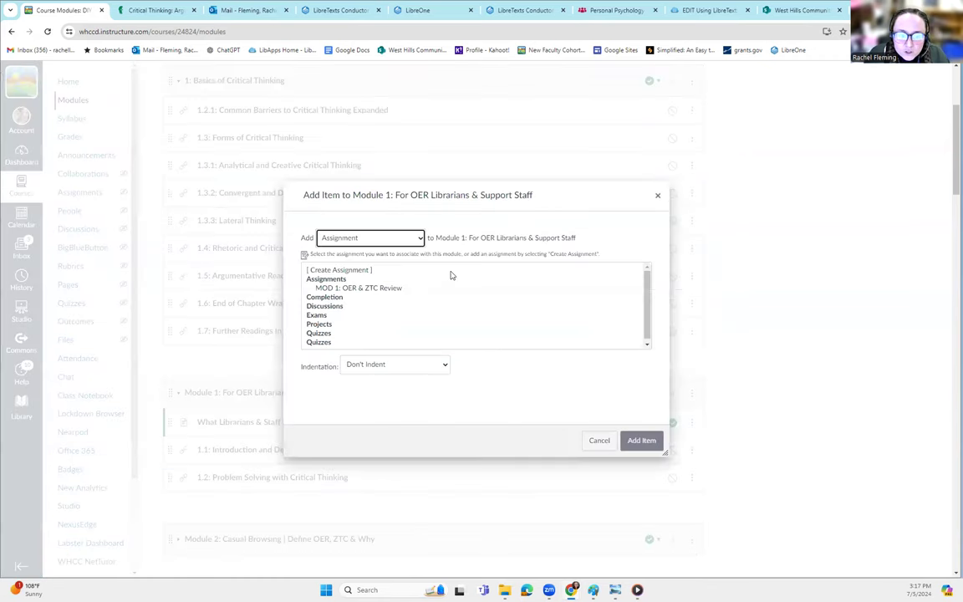
{"action": "left_click", "coordinate": [404, 239]}
{"action": "left_click", "coordinate": [330, 260]}
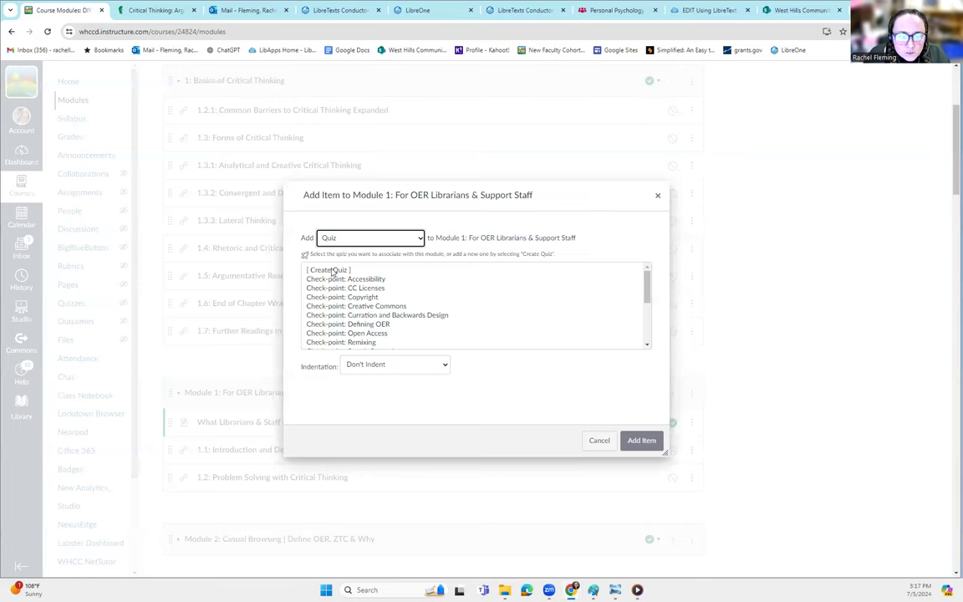
{"action": "left_click", "coordinate": [332, 272]}
{"action": "left_click", "coordinate": [358, 371]}
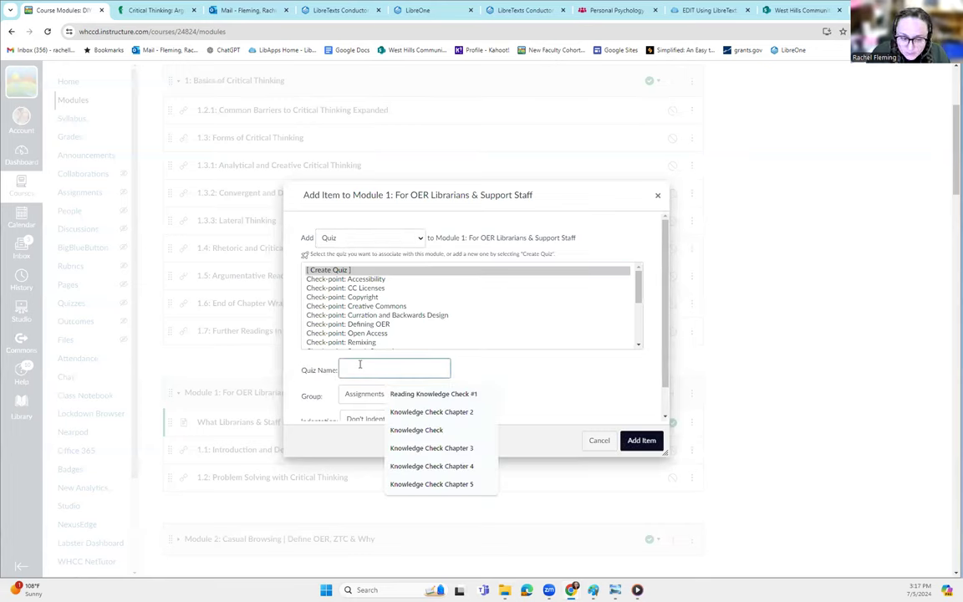
{"action": "type", "text": "Reading Knowl"}
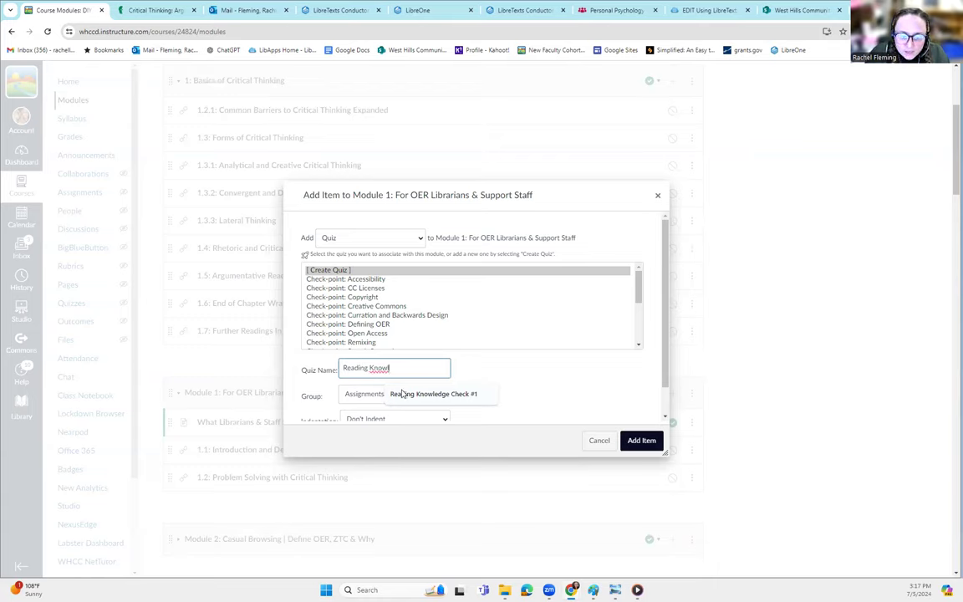
{"action": "left_click", "coordinate": [402, 392]}
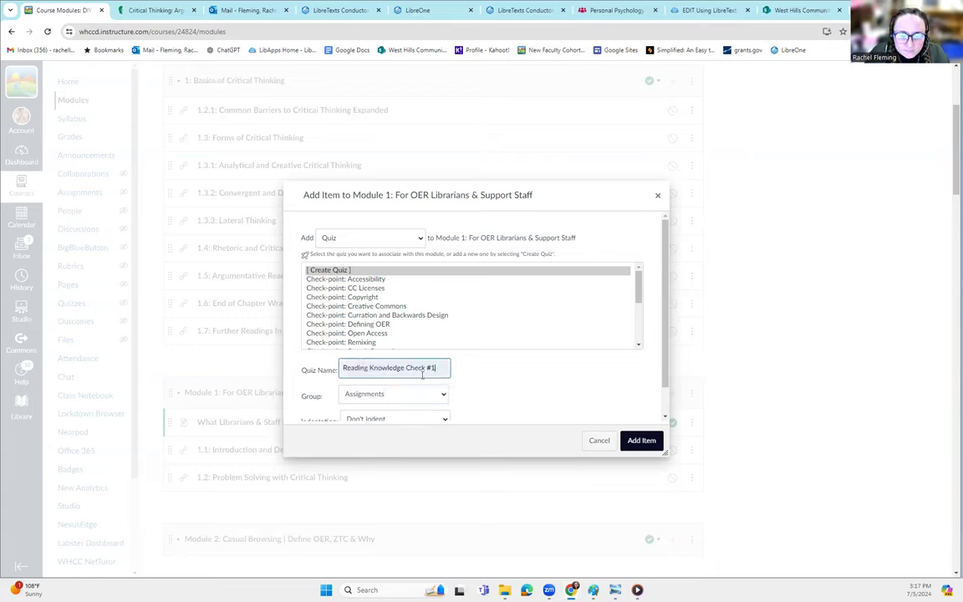
{"action": "key", "text": "BackSpace"}
{"action": "key", "text": "BackSpace"}
{"action": "key", "text": "BackSpace"}
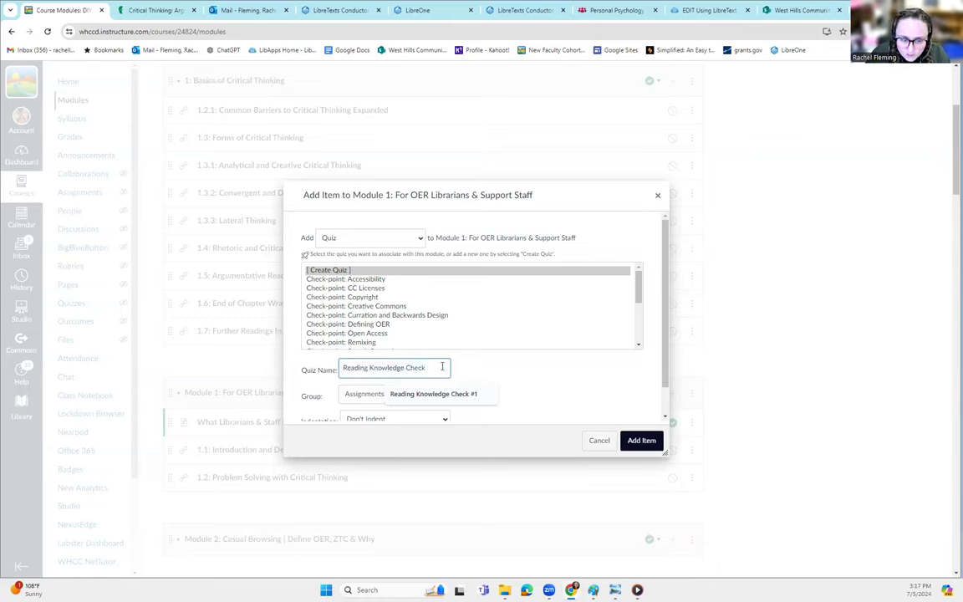
{"action": "left_click", "coordinate": [648, 448]}
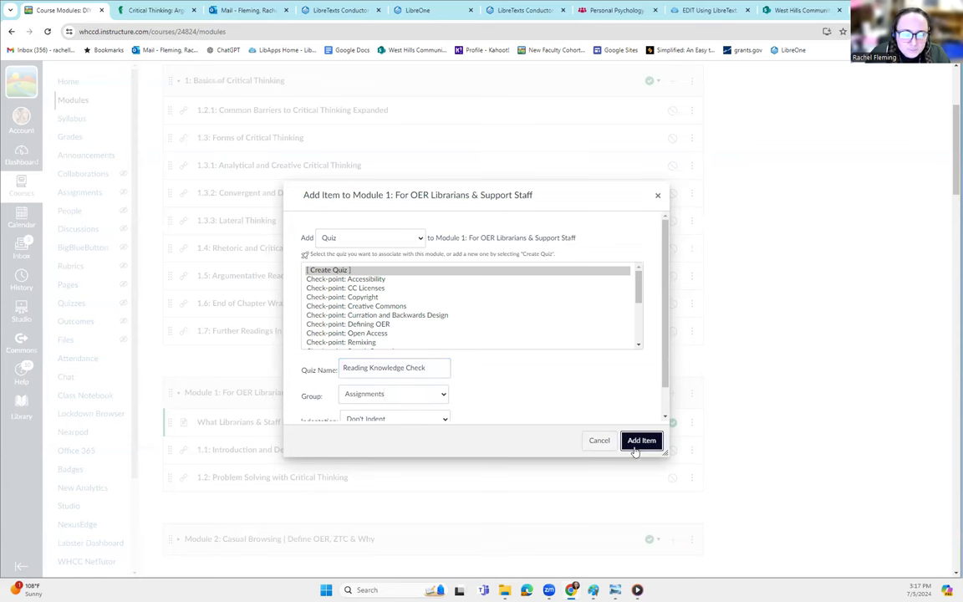
{"action": "left_click", "coordinate": [636, 443]}
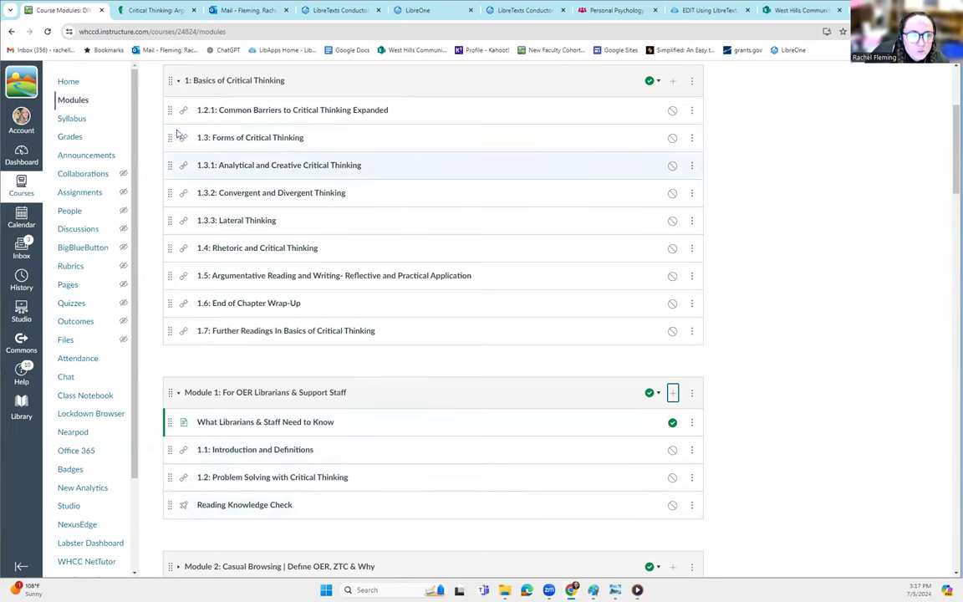
Step: Drag 1.2.1: Common Barriers and 1.3: Forms of Critical Thinking below the Reading Knowledge Check quiz
{"action": "left_click_drag", "start_coordinate": [170, 107], "coordinate": [198, 506]}
{"action": "left_click_drag", "start_coordinate": [151, 100], "coordinate": [210, 512]}
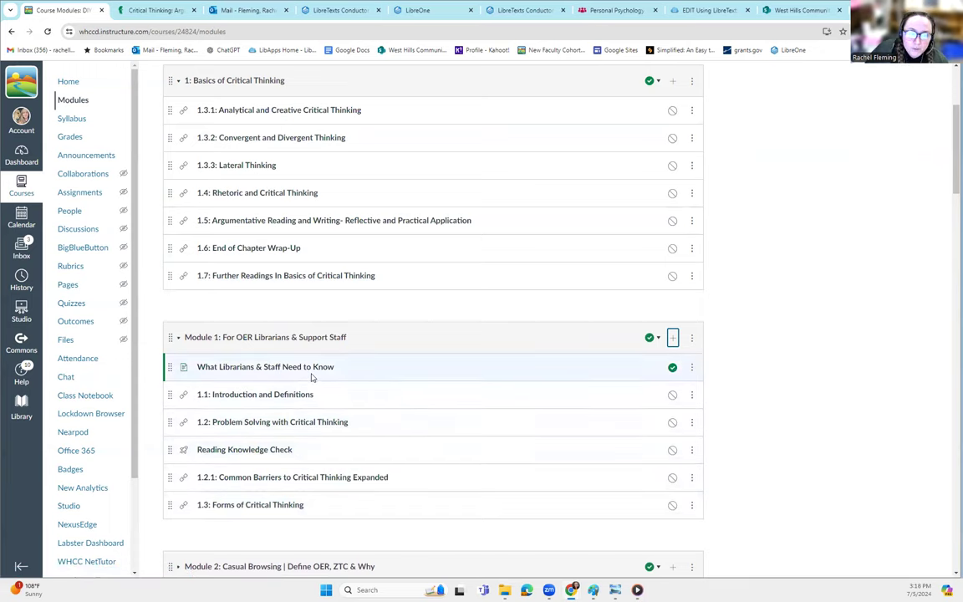
{"action": "scroll", "coordinate": [296, 300], "scroll_direction": "up", "scroll_amount": 2}
{"action": "scroll", "coordinate": [307, 348], "scroll_direction": "down", "scroll_amount": 2}
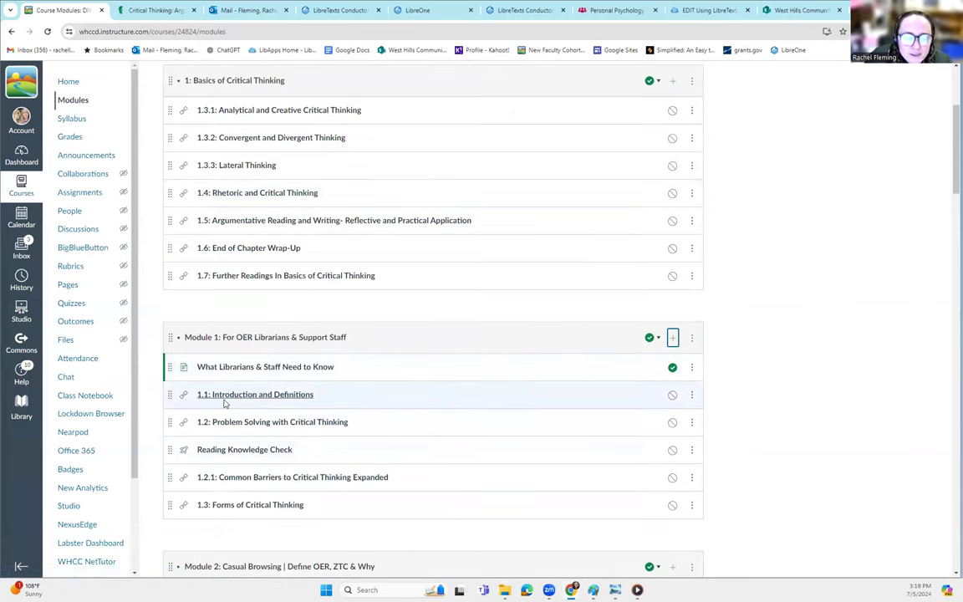
{"action": "scroll", "coordinate": [264, 350], "scroll_direction": "down", "scroll_amount": 2}
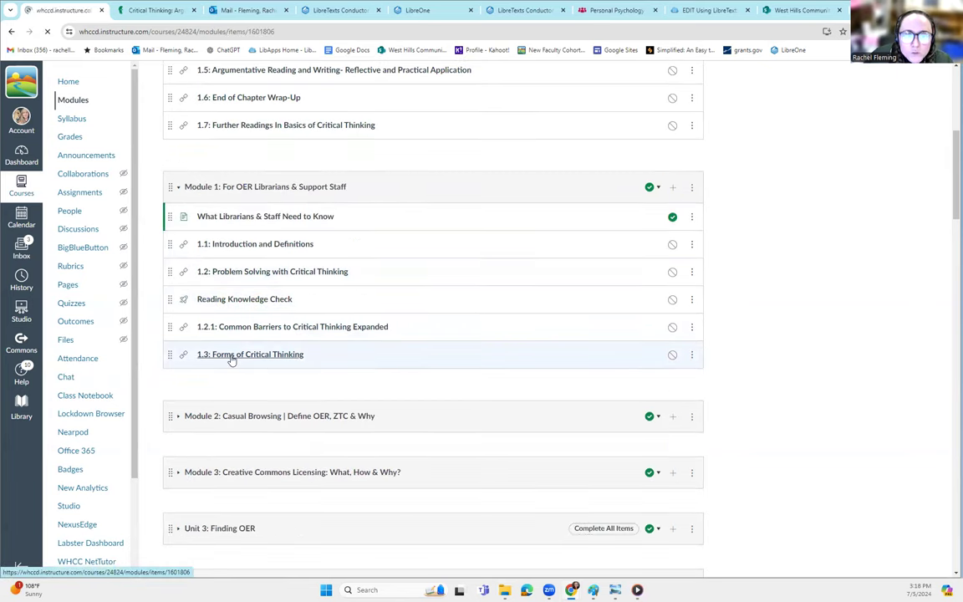
Step: Open 1.3: Forms of Critical Thinking and scroll down to its Conclusion
{"action": "left_click", "coordinate": [232, 356]}
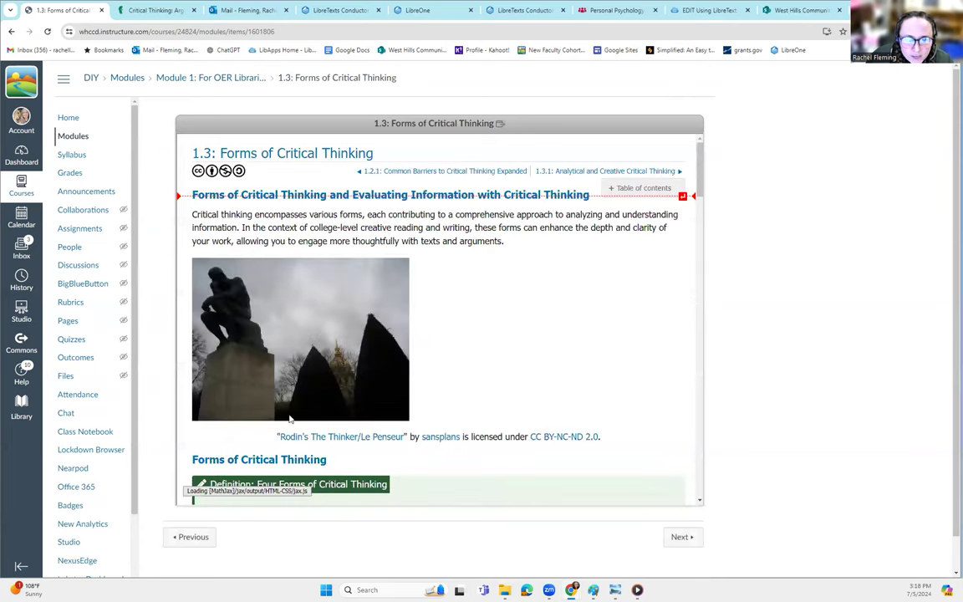
{"action": "scroll", "coordinate": [361, 394], "scroll_direction": "down", "scroll_amount": 10}
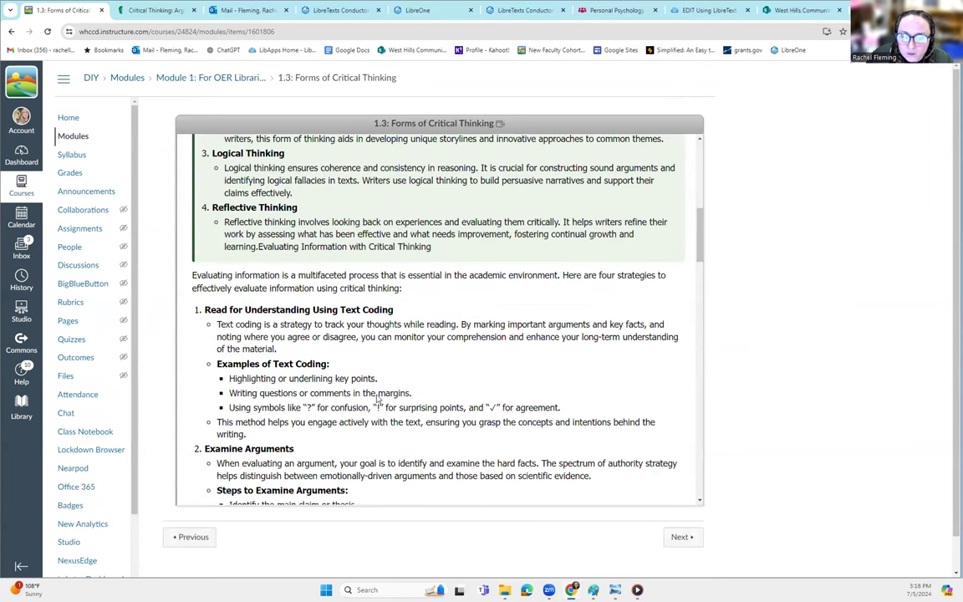
{"action": "scroll", "coordinate": [398, 393], "scroll_direction": "down", "scroll_amount": 5}
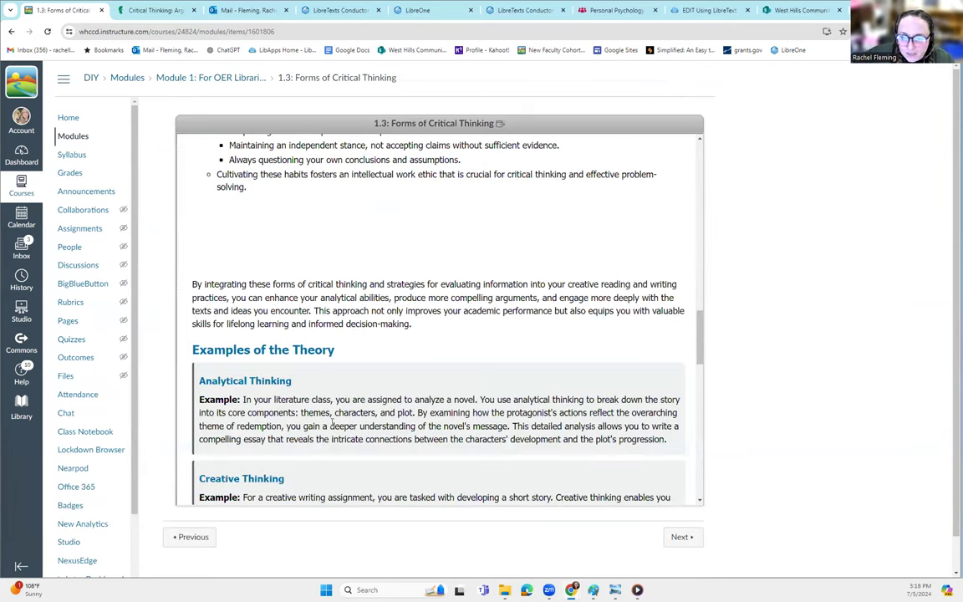
{"action": "scroll", "coordinate": [332, 424], "scroll_direction": "down", "scroll_amount": 5}
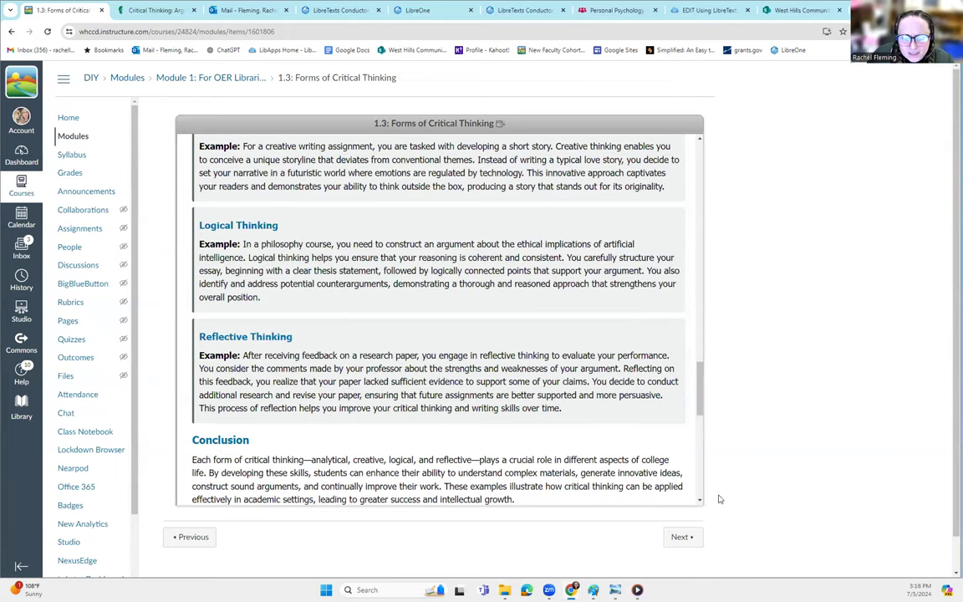